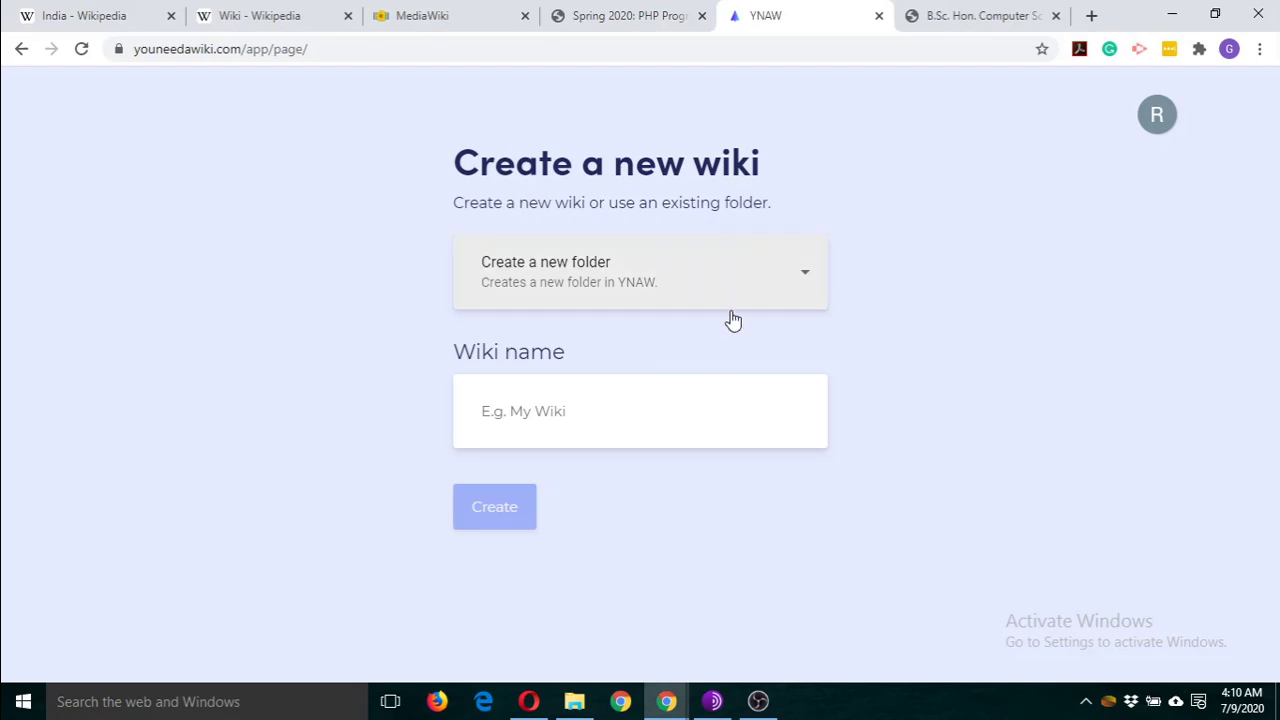
# Step: Look up the Computer System Architecture course (C-II) and its units in the B.Sc. Hon. Computer Science syllabus PDF
pyautogui.click(597, 416)
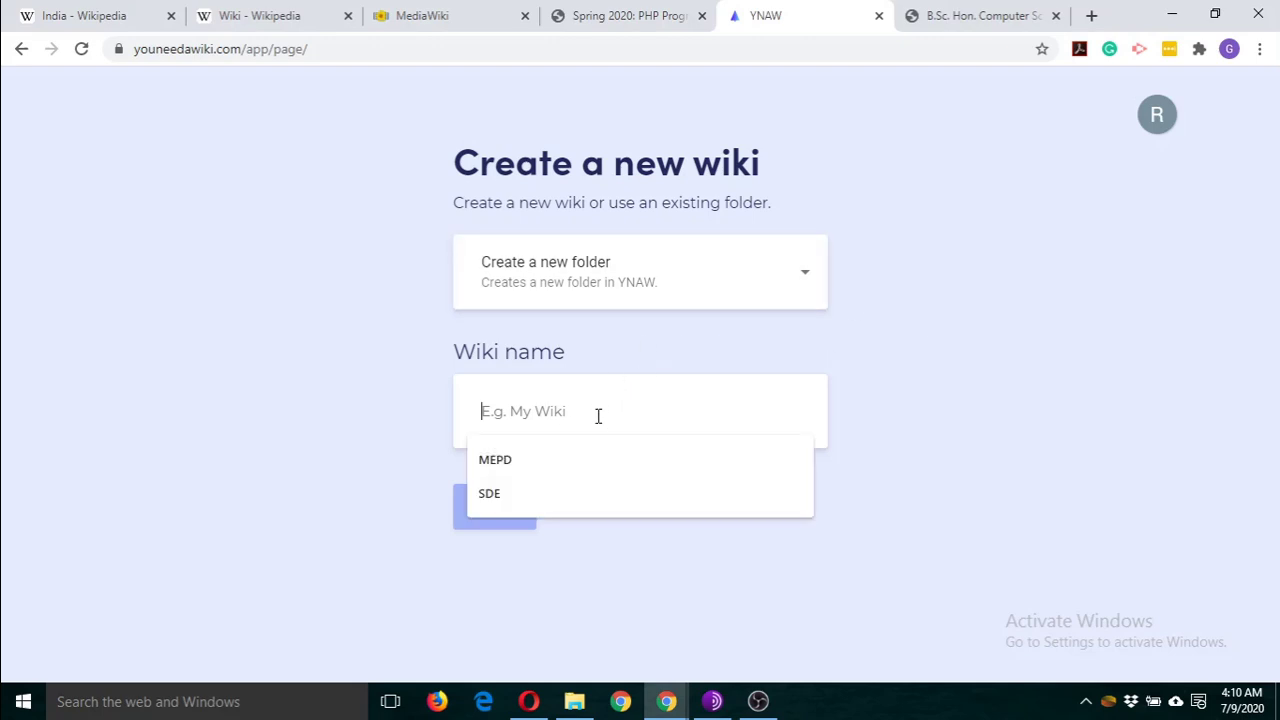
pyautogui.click(883, 404)
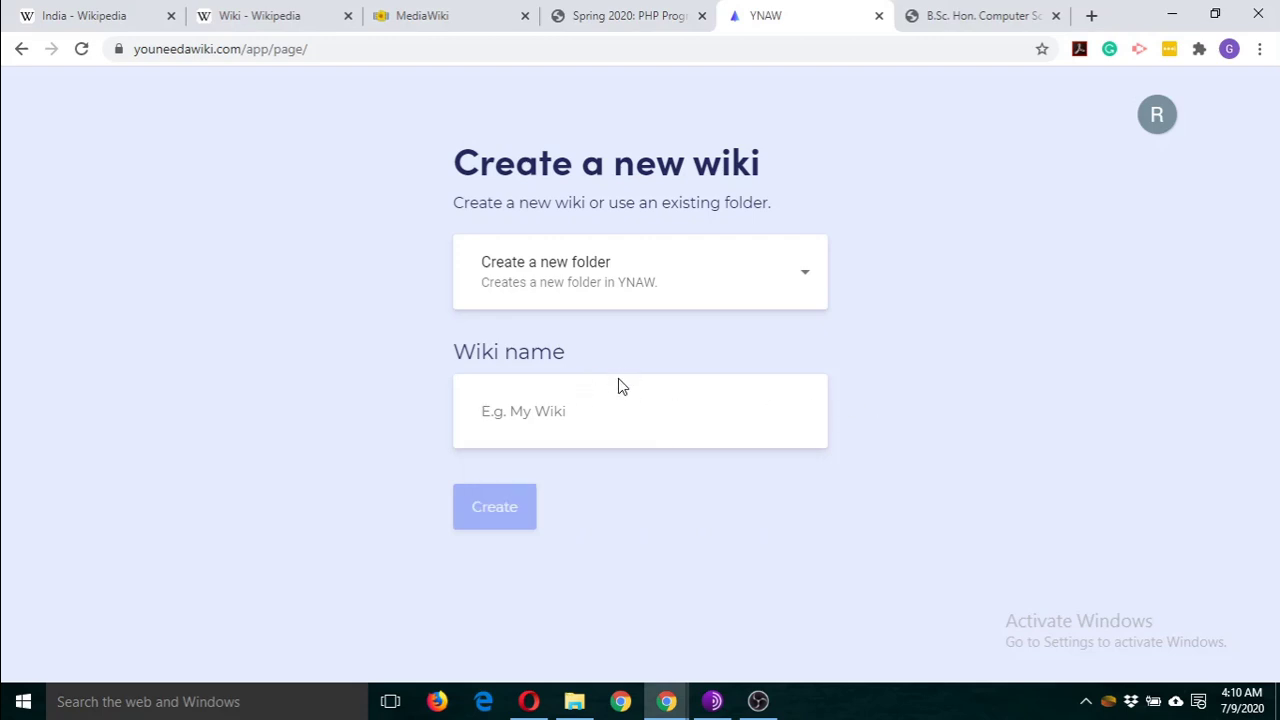
pyautogui.click(966, 20)
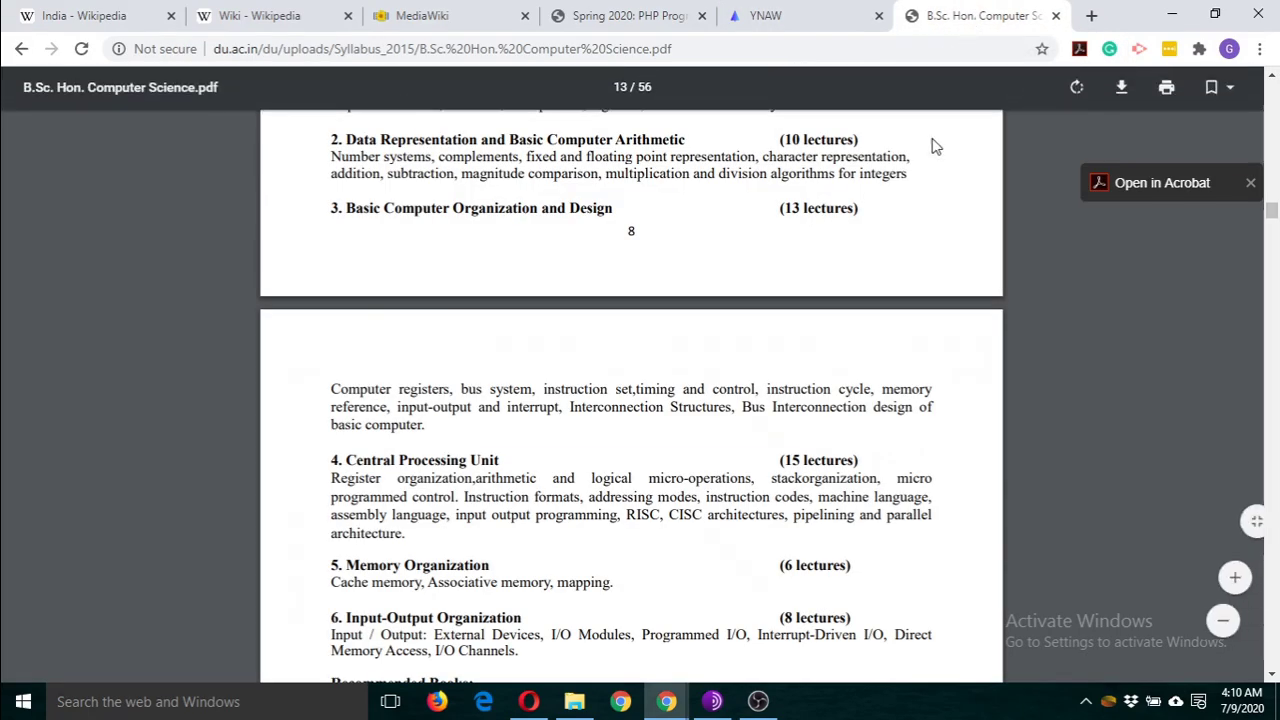
pyautogui.scroll(5, 913, 233)
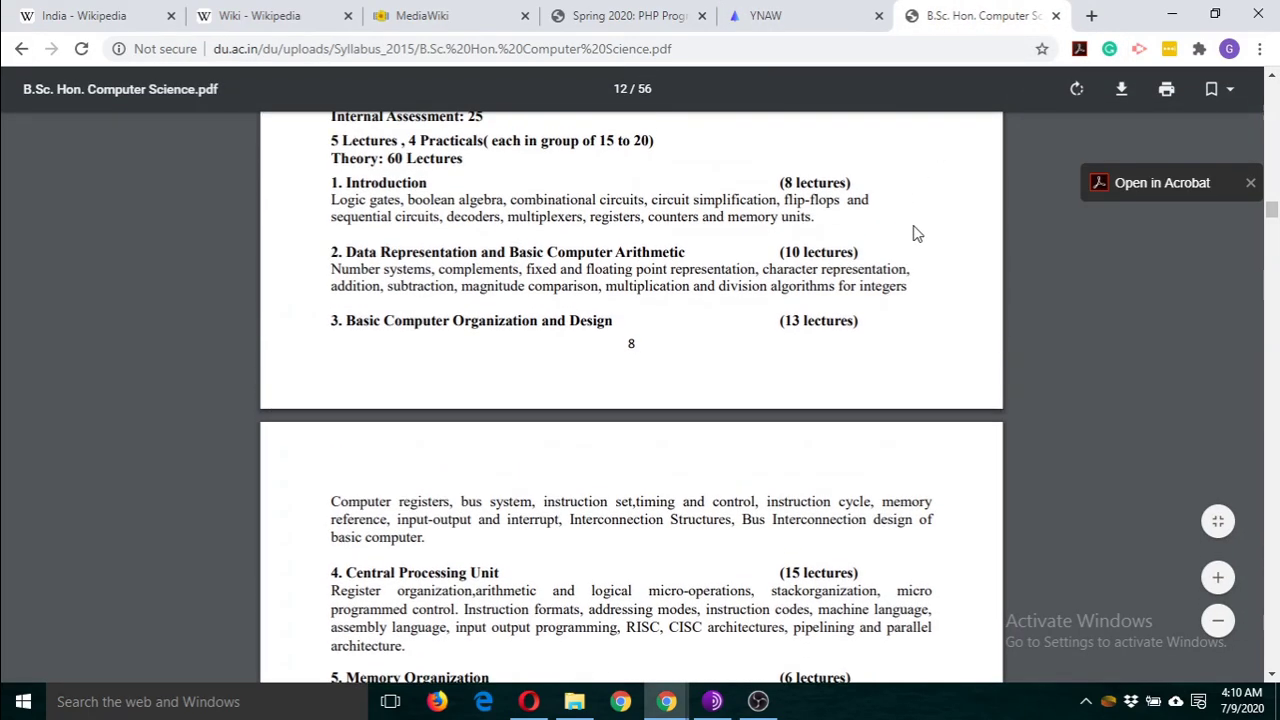
pyautogui.scroll(1, 913, 233)
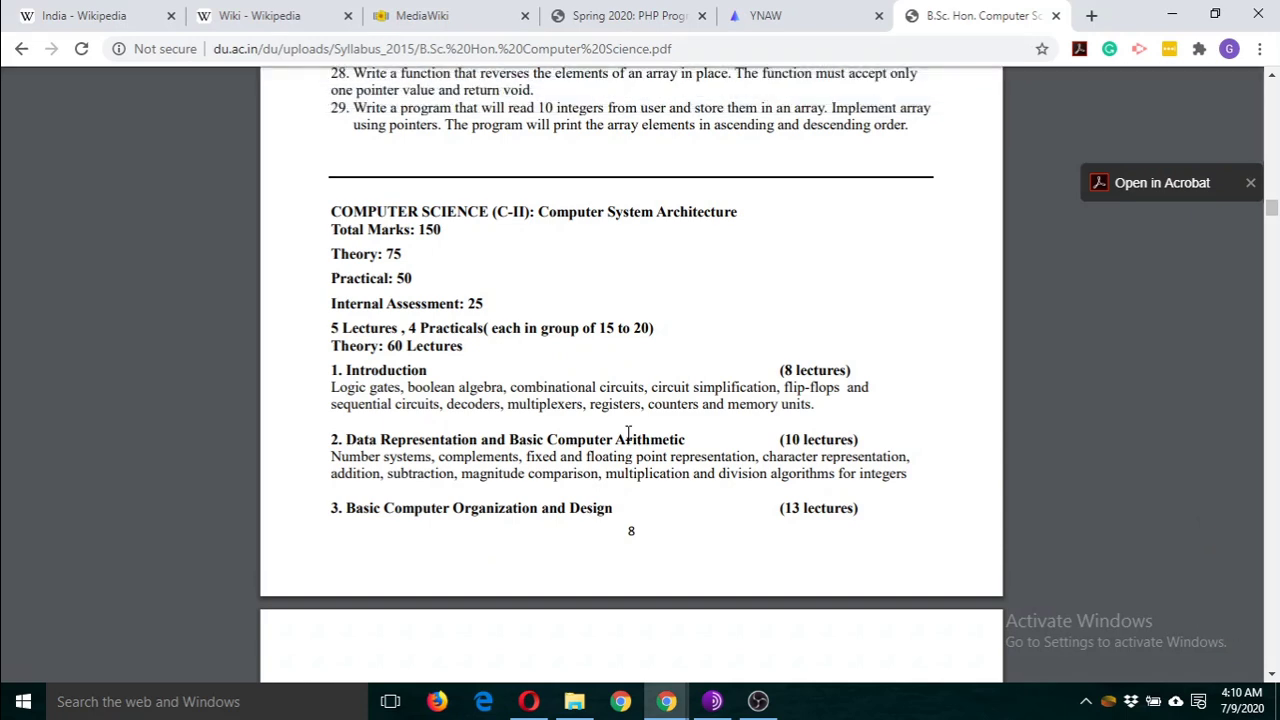
pyautogui.scroll(-1, 628, 432)
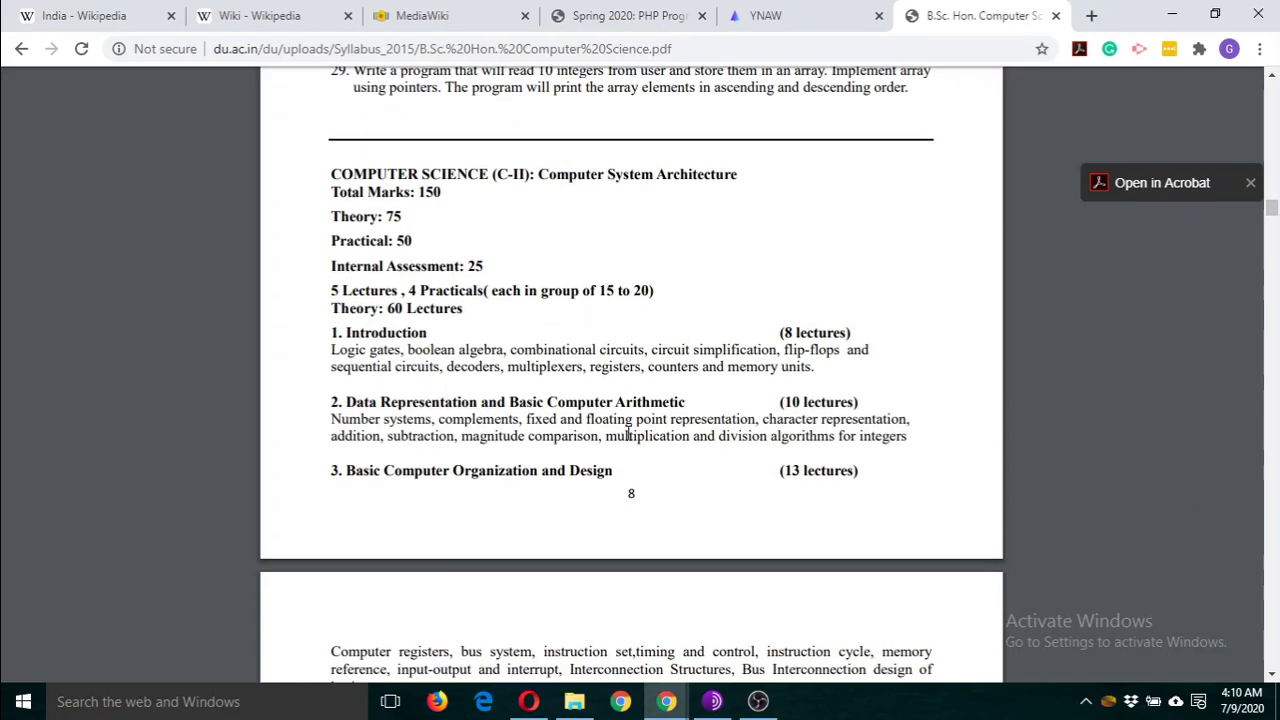
# Step: Create a new wiki named Computer System Architecture in a new folder, skipping the invitation of other people
pyautogui.click(788, 13)
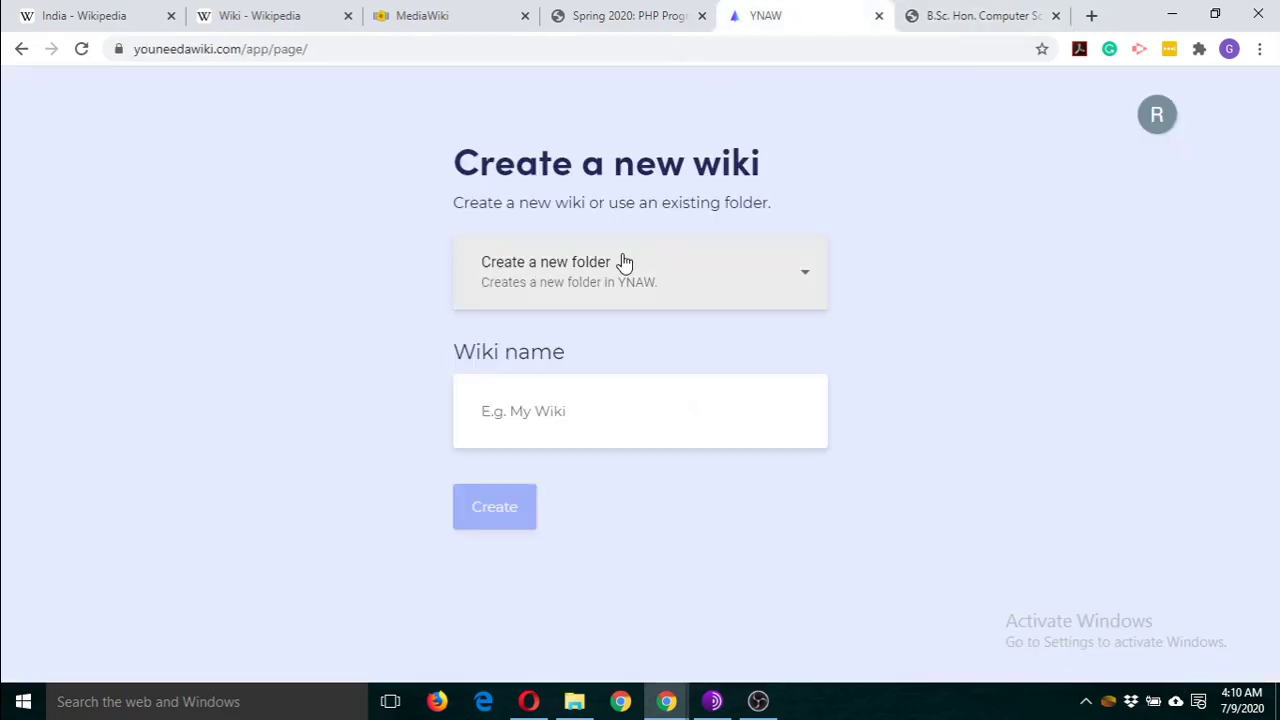
pyautogui.click(574, 425)
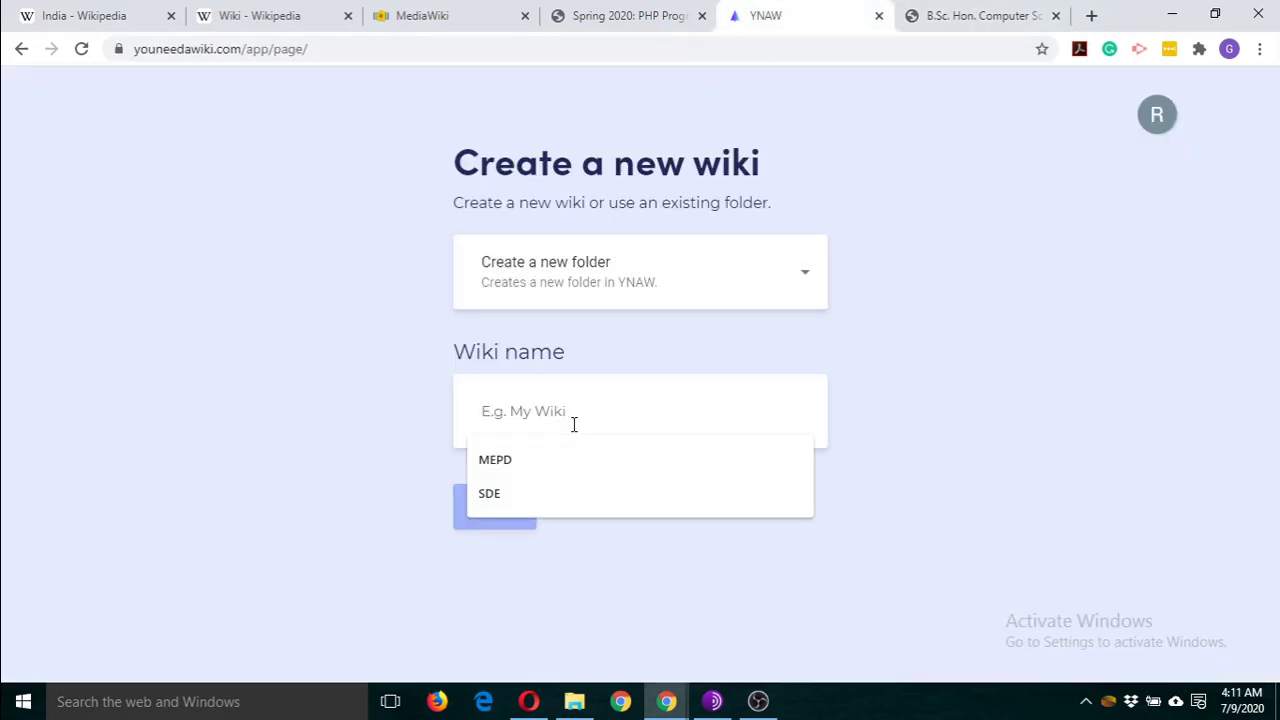
pyautogui.write('C')
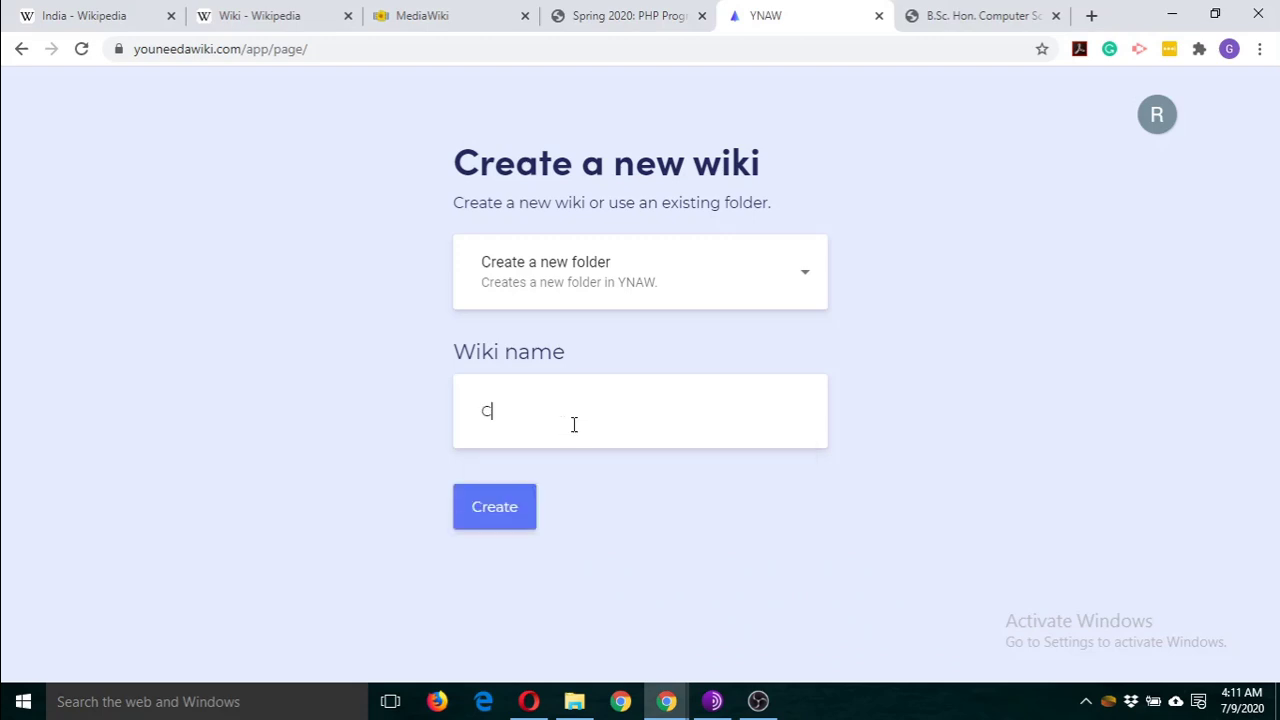
pyautogui.write('omputer System Architecture')
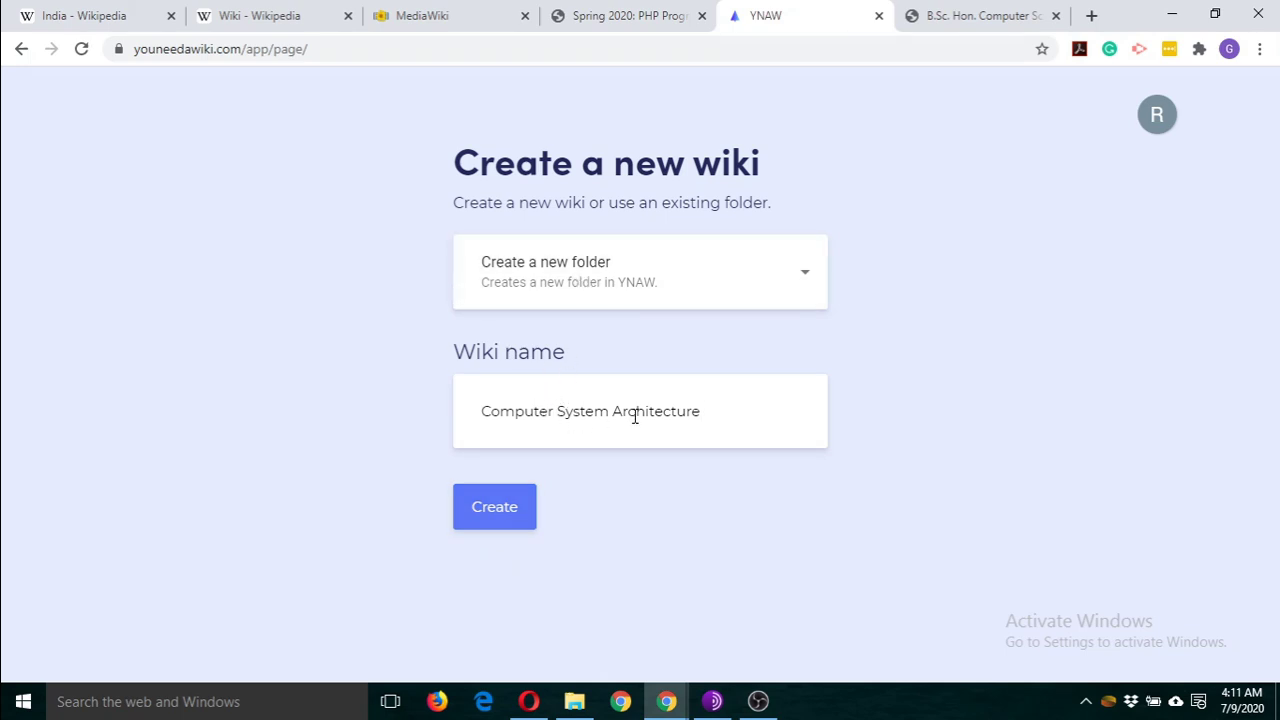
pyautogui.click(501, 512)
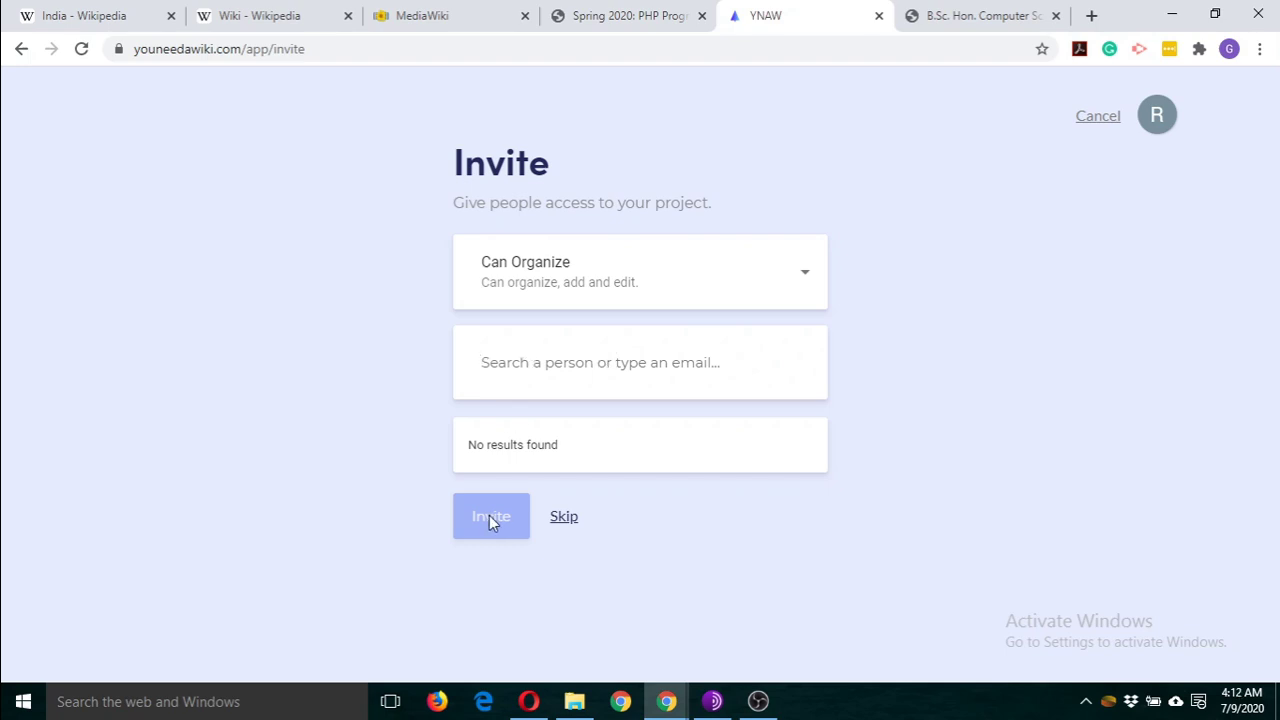
pyautogui.click(564, 517)
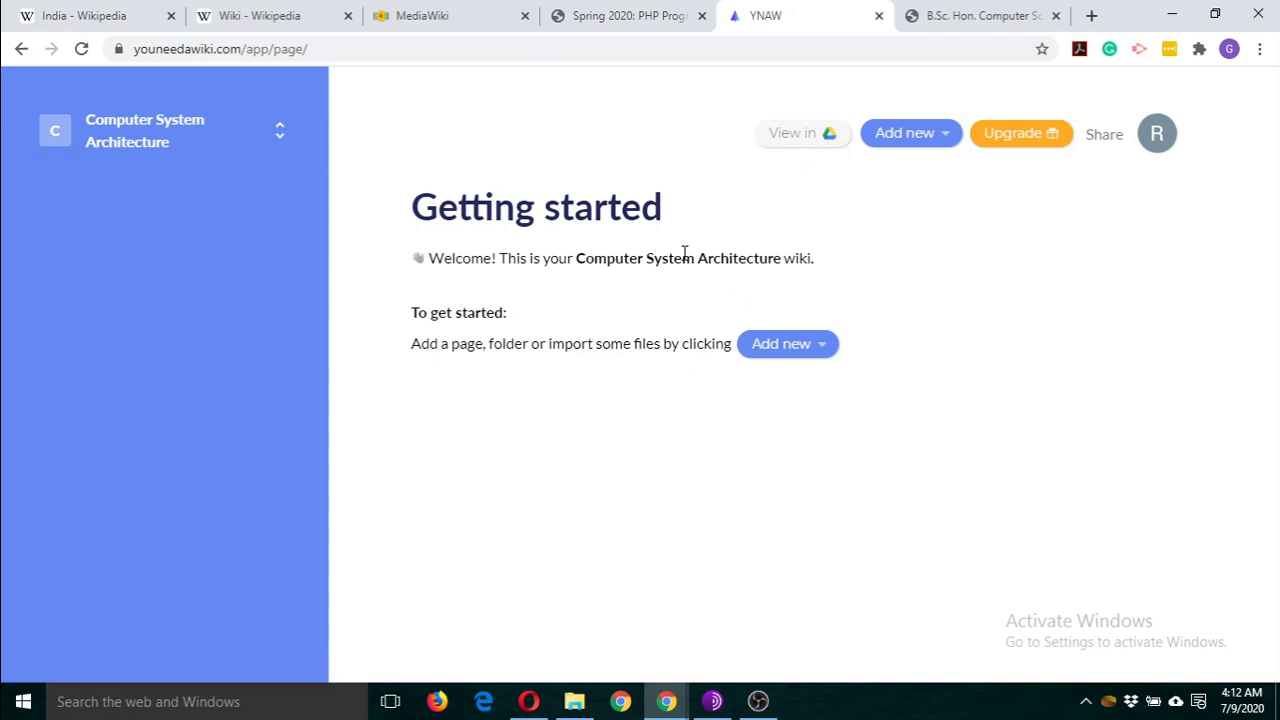
pyautogui.click(944, 143)
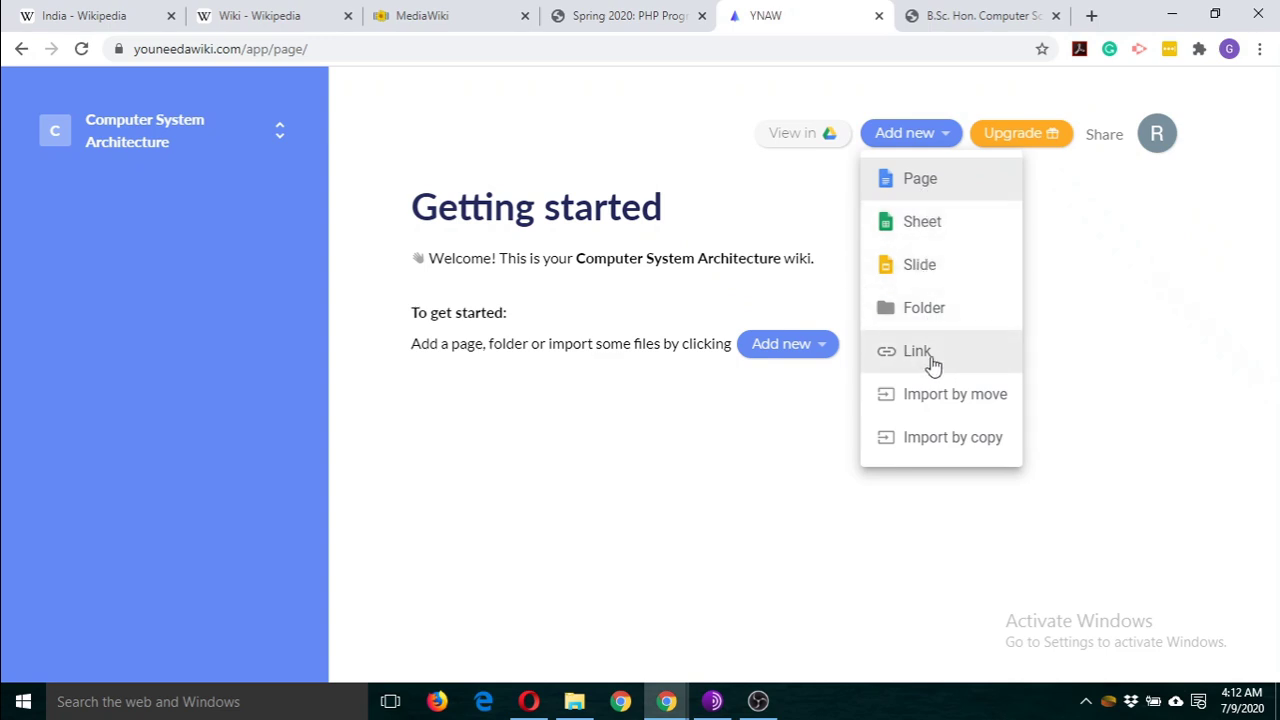
pyautogui.click(1030, 133)
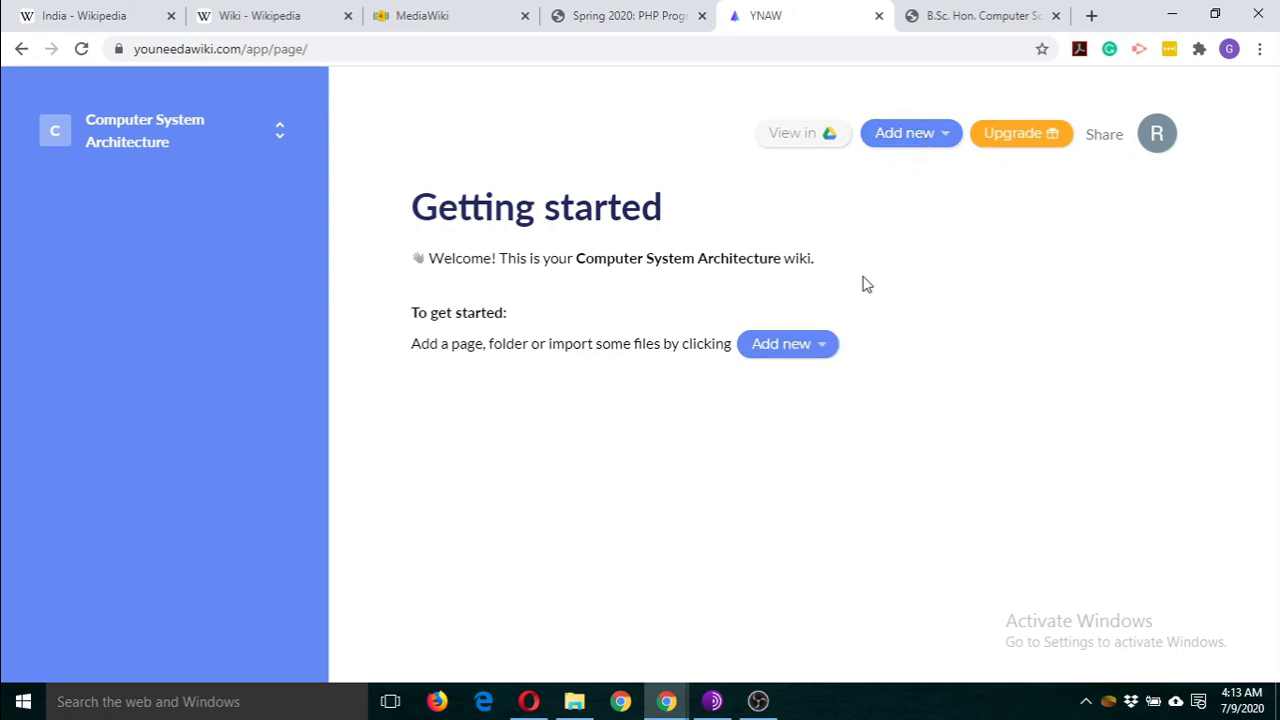
# Step: Check the course units in the syllabus PDF and create a wiki folder named Introduction for the first unit
pyautogui.click(942, 141)
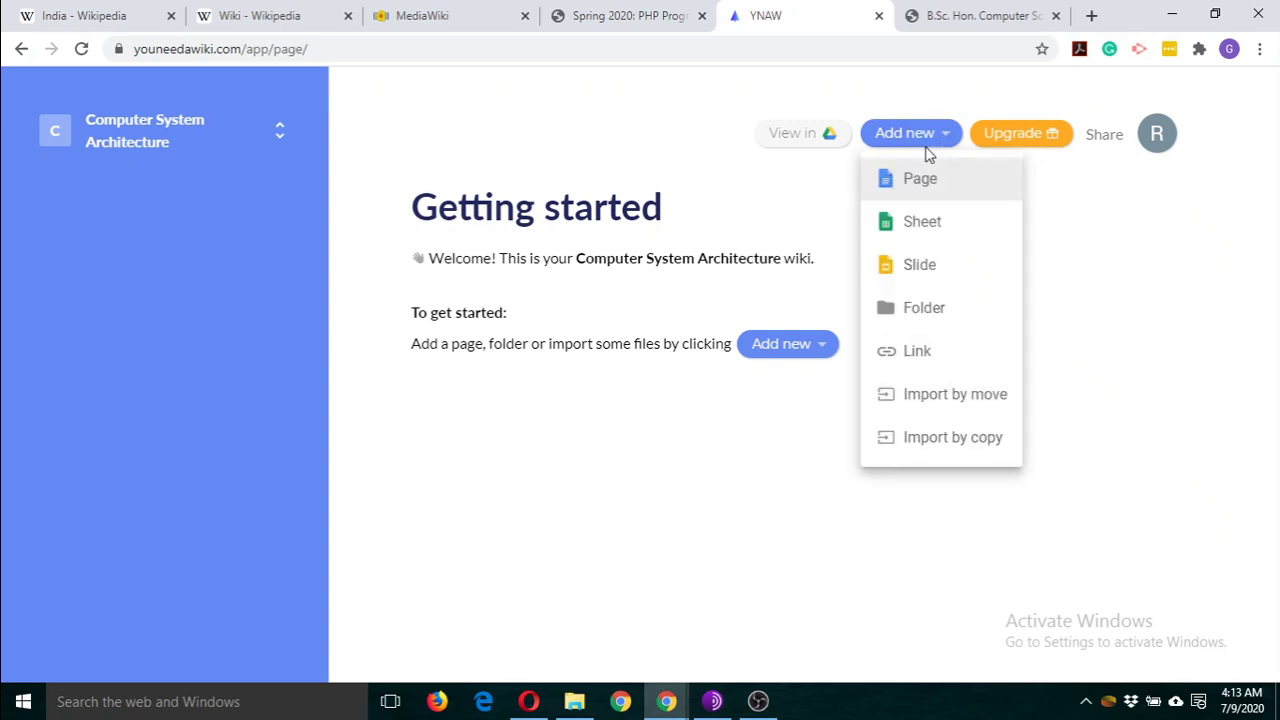
pyautogui.click(960, 16)
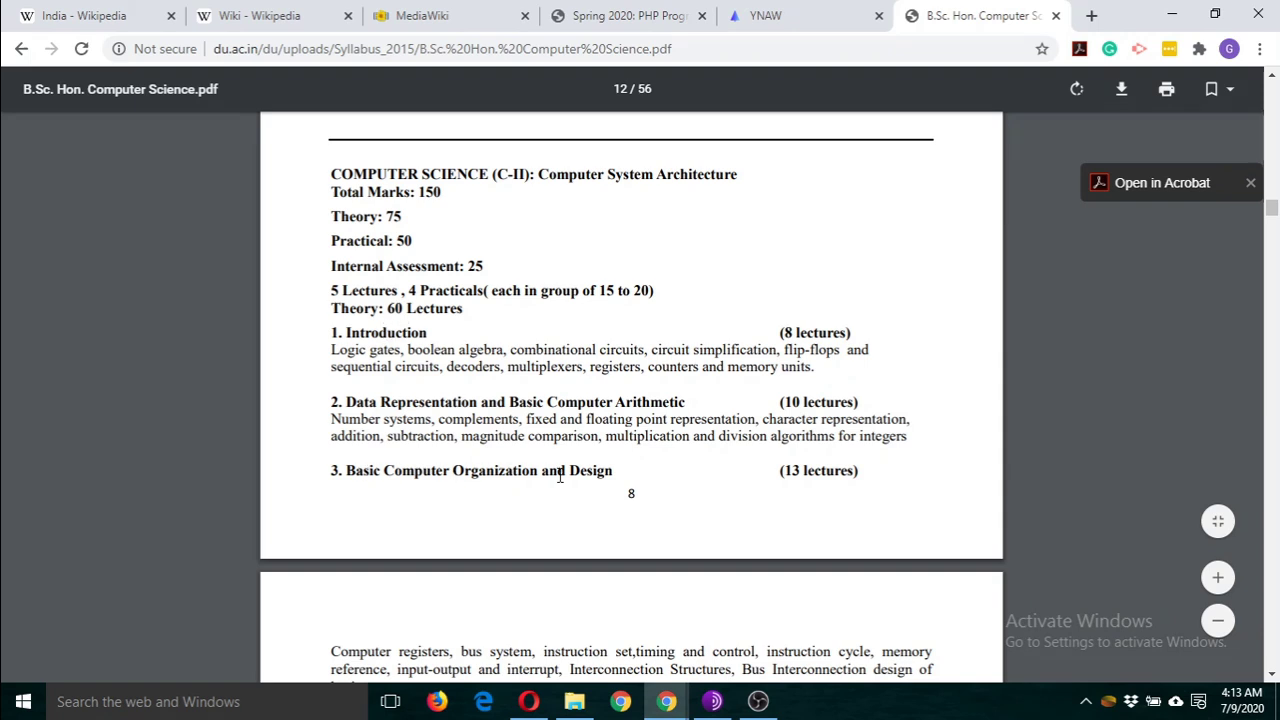
pyautogui.scroll(-3, 623, 470)
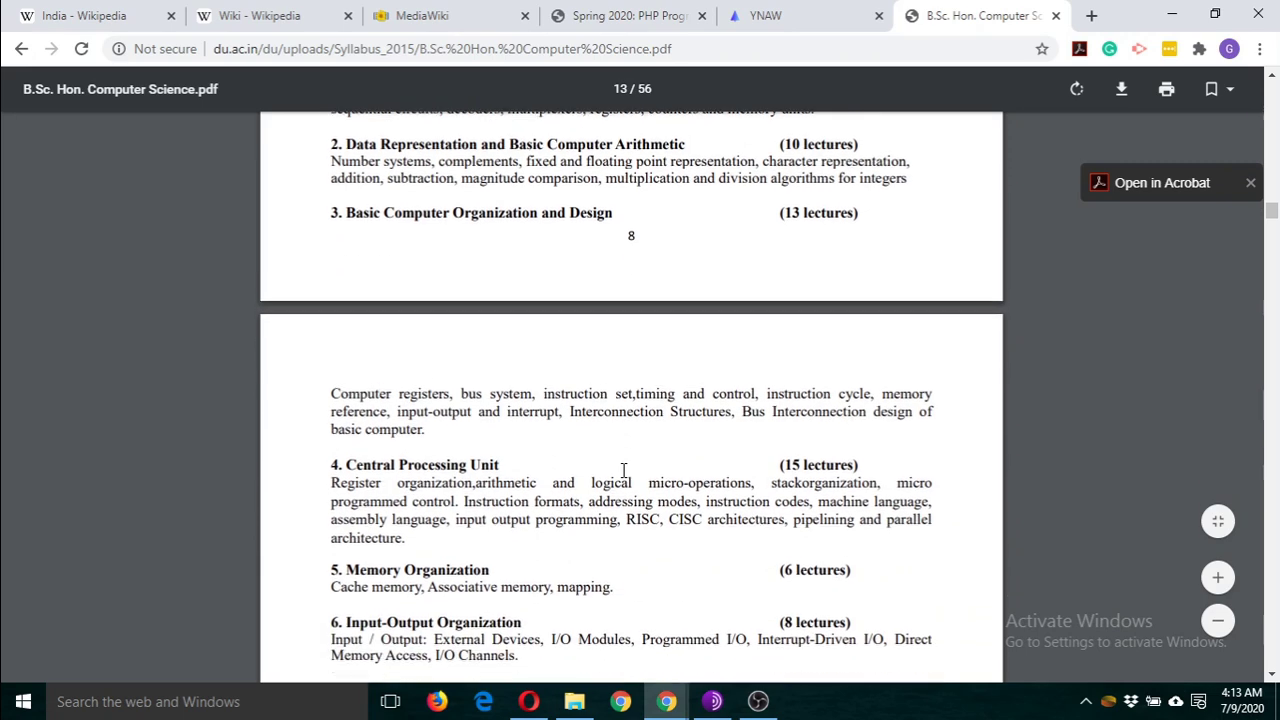
pyautogui.scroll(1, 623, 470)
pyautogui.scroll(3, 623, 470)
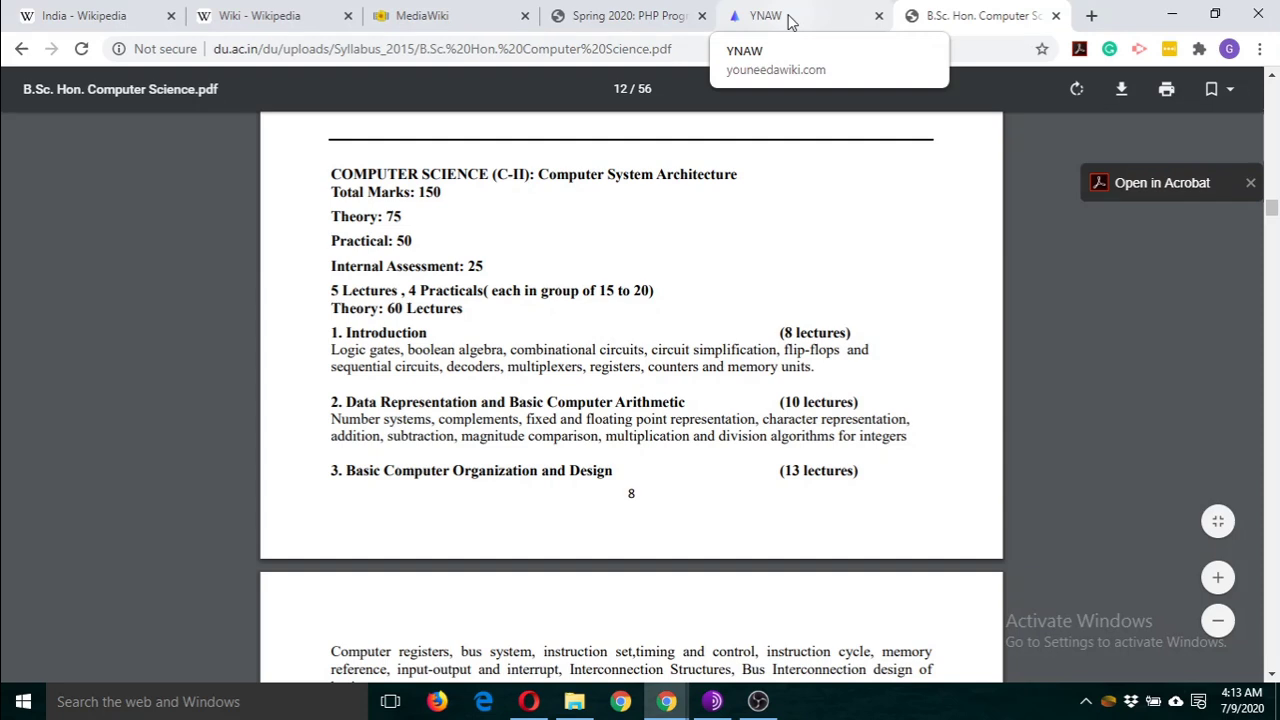
pyautogui.click(790, 18)
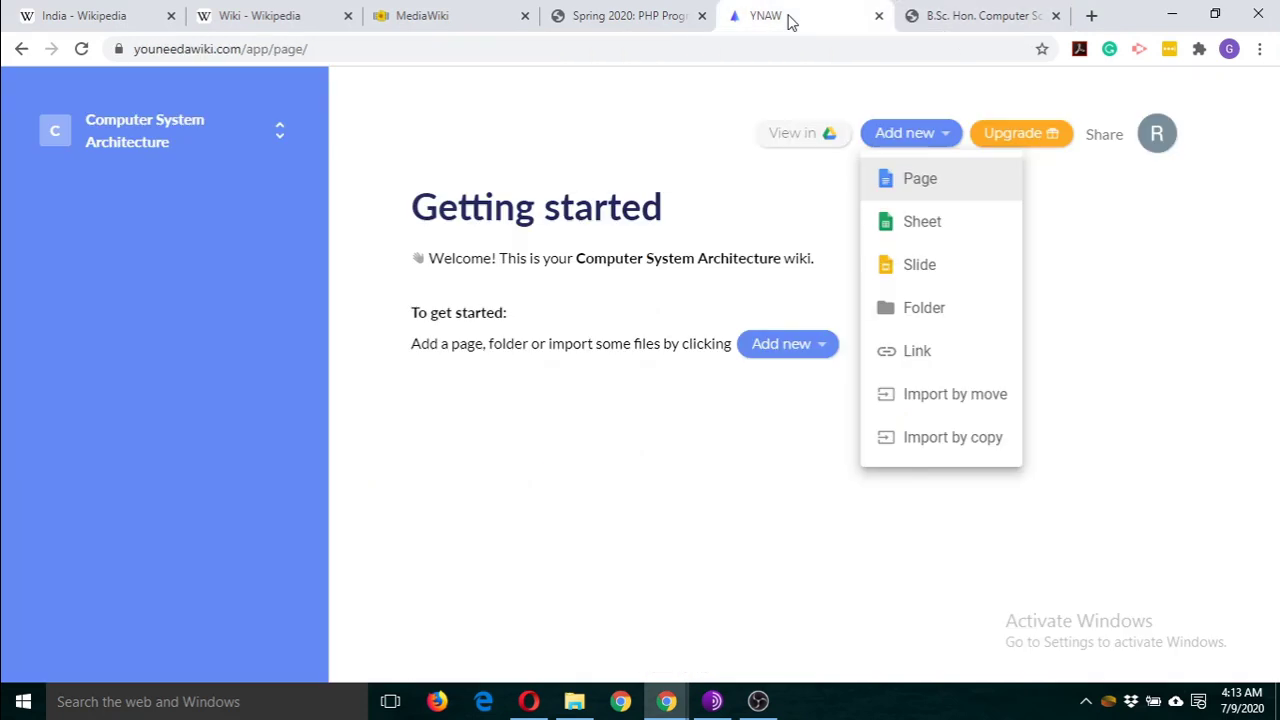
pyautogui.click(922, 310)
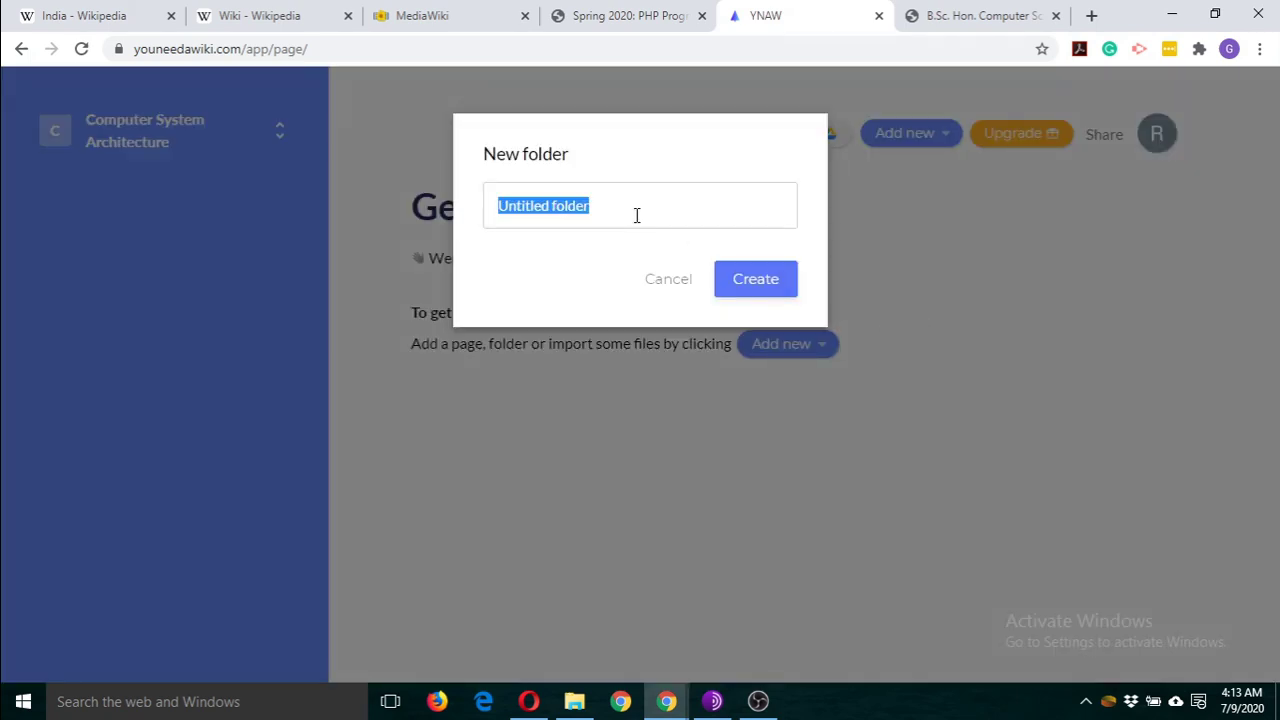
pyautogui.write('Introdu')
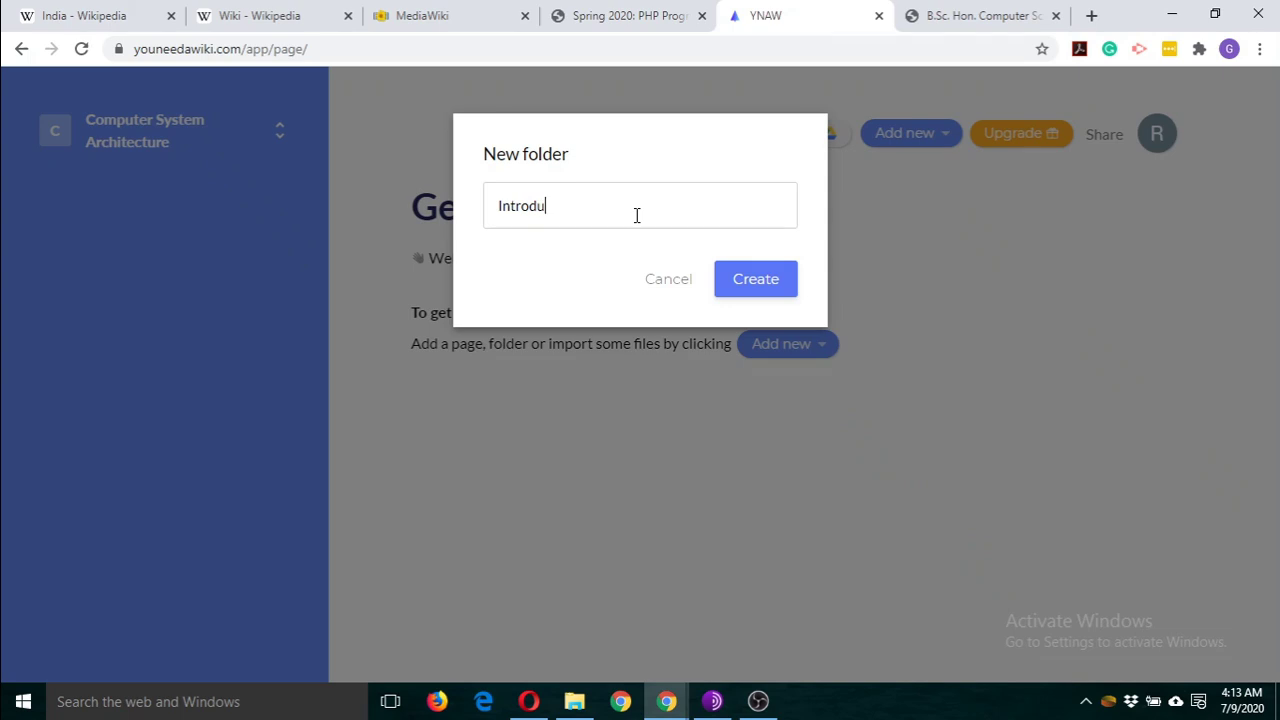
pyautogui.write('ction')
pyautogui.click(771, 284)
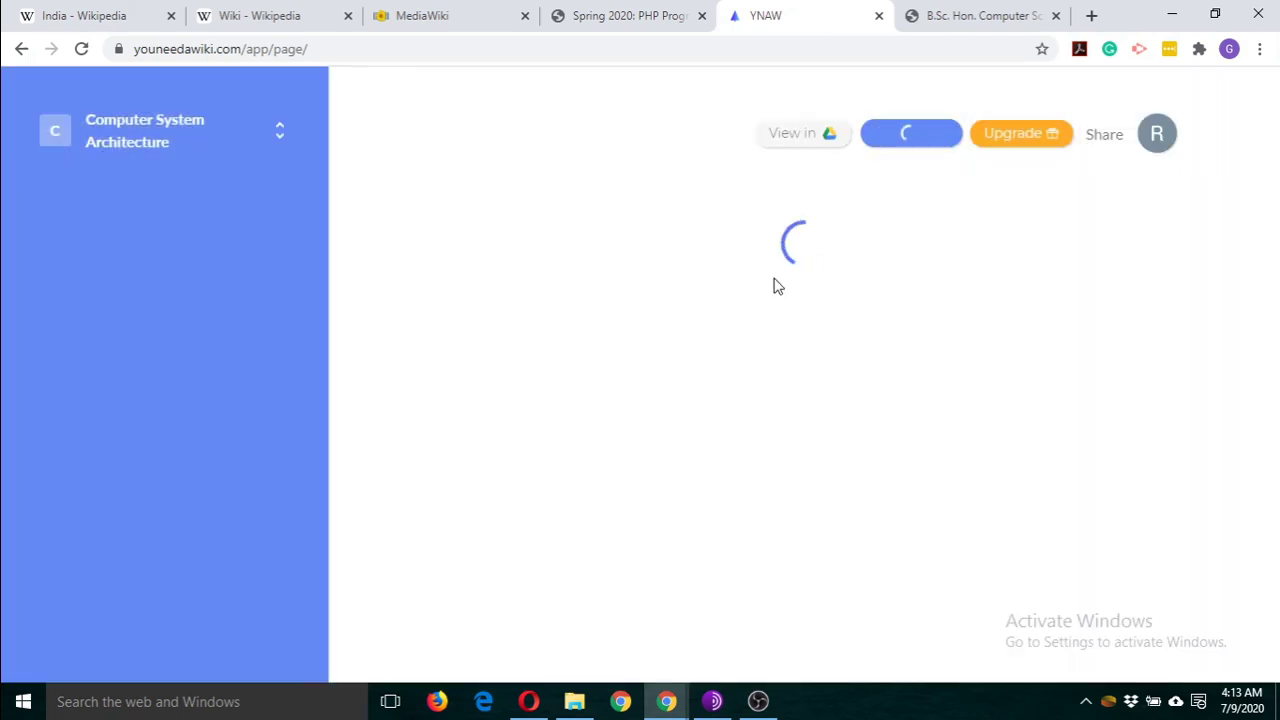
# Step: Check the second unit's title in the syllabus PDF and create a folder named Data Representation inside the Introduction folder
pyautogui.click(975, 18)
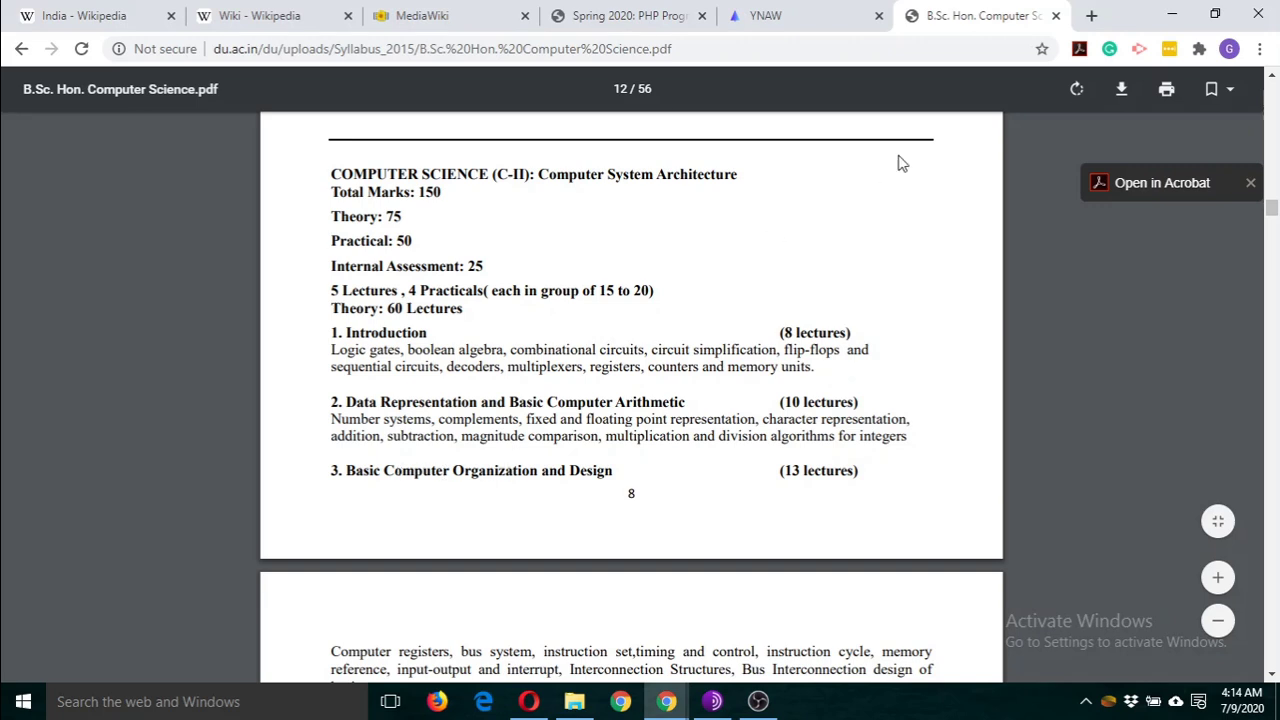
pyautogui.click(812, 18)
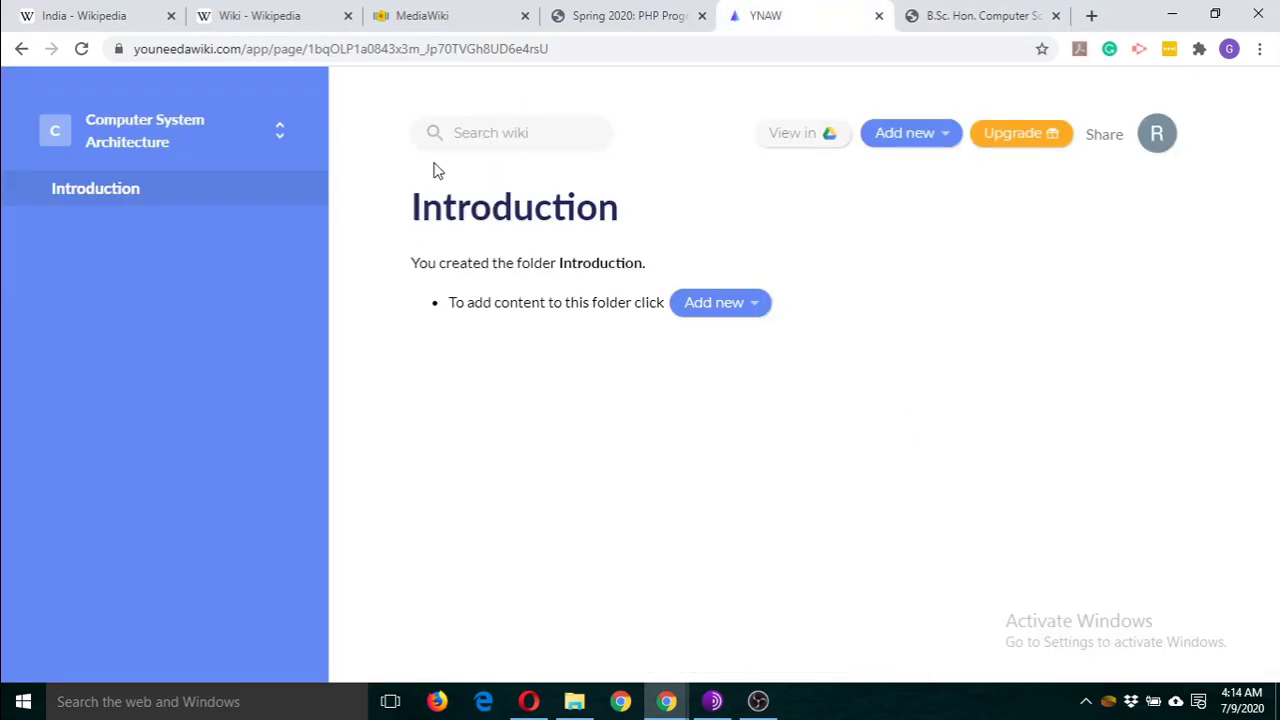
pyautogui.click(946, 143)
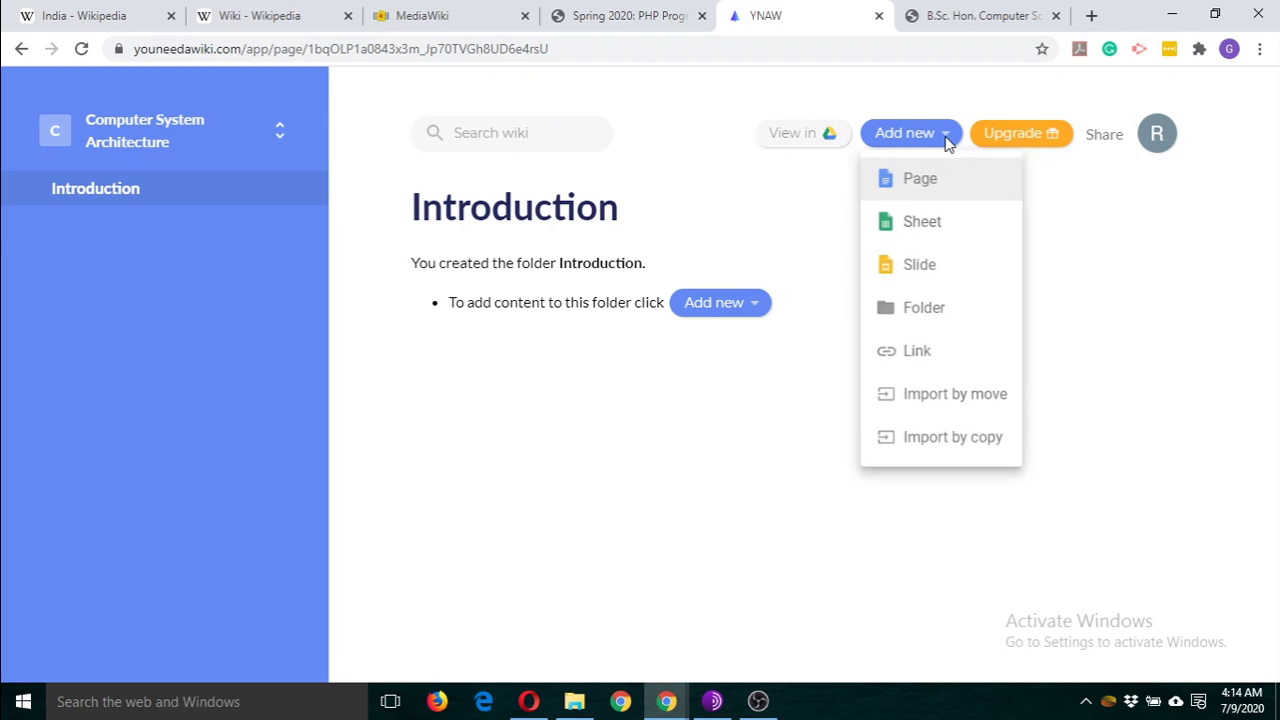
pyautogui.click(927, 312)
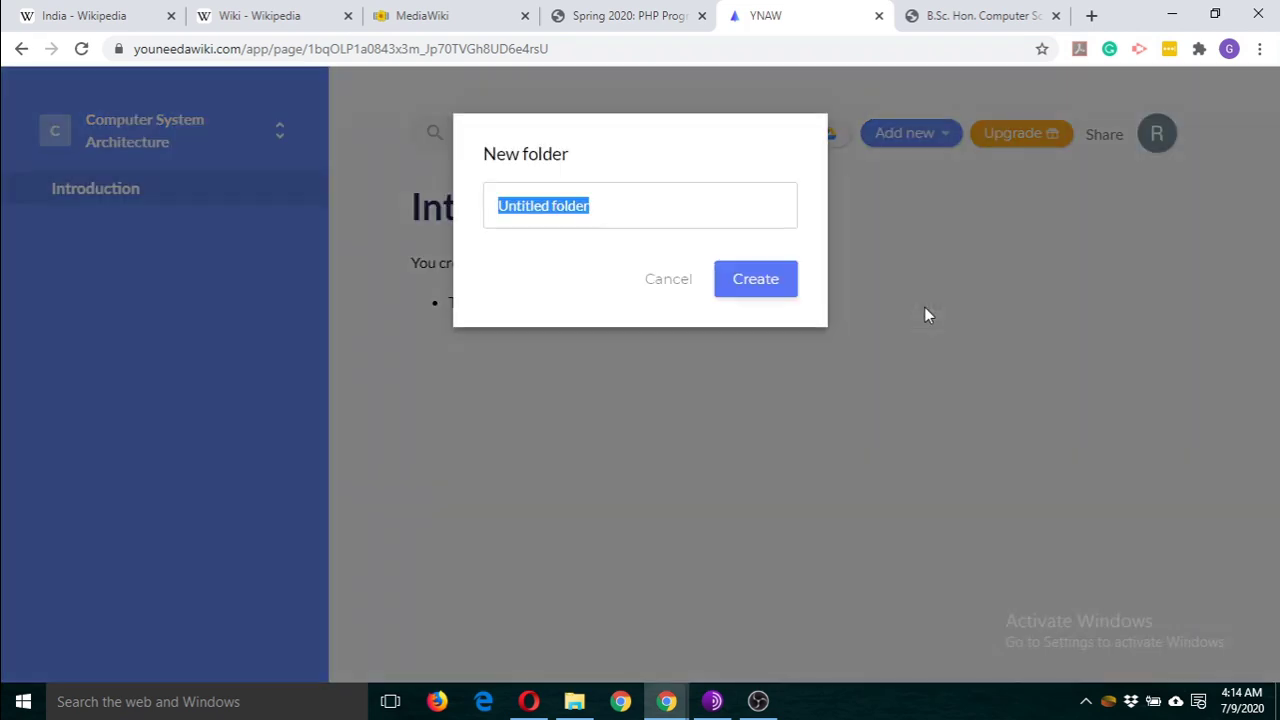
pyautogui.click(960, 16)
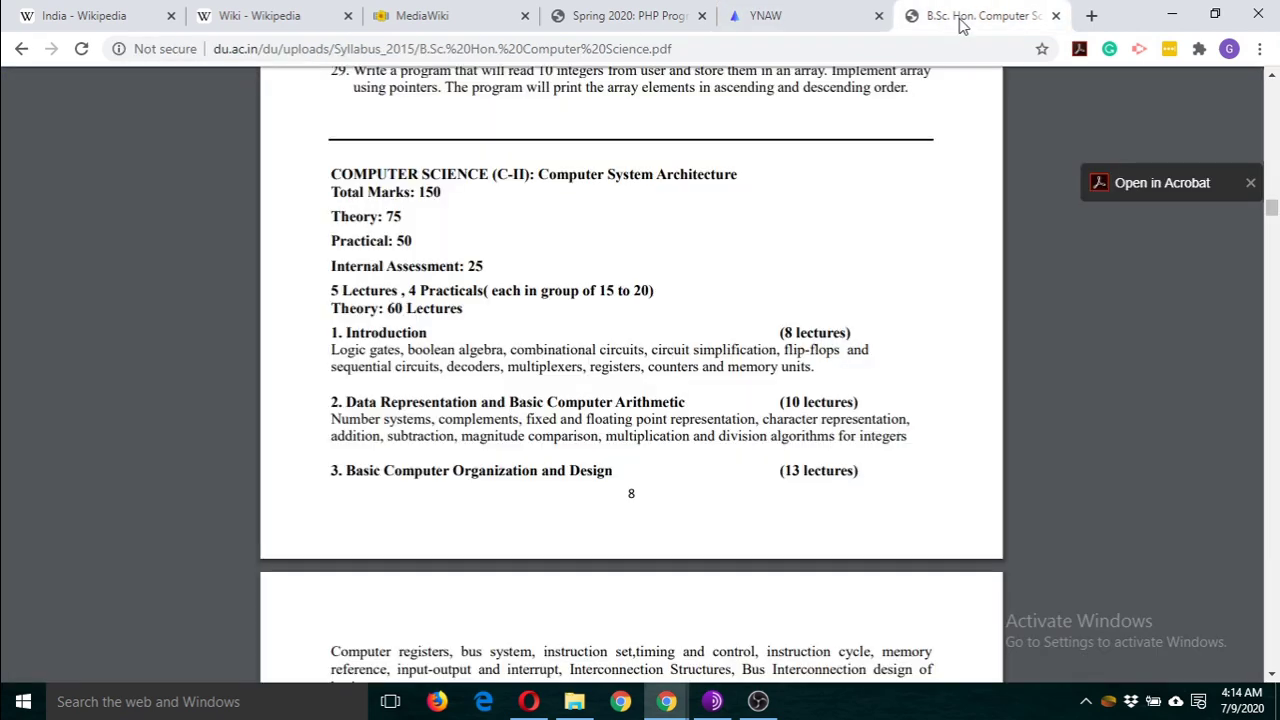
pyautogui.click(836, 18)
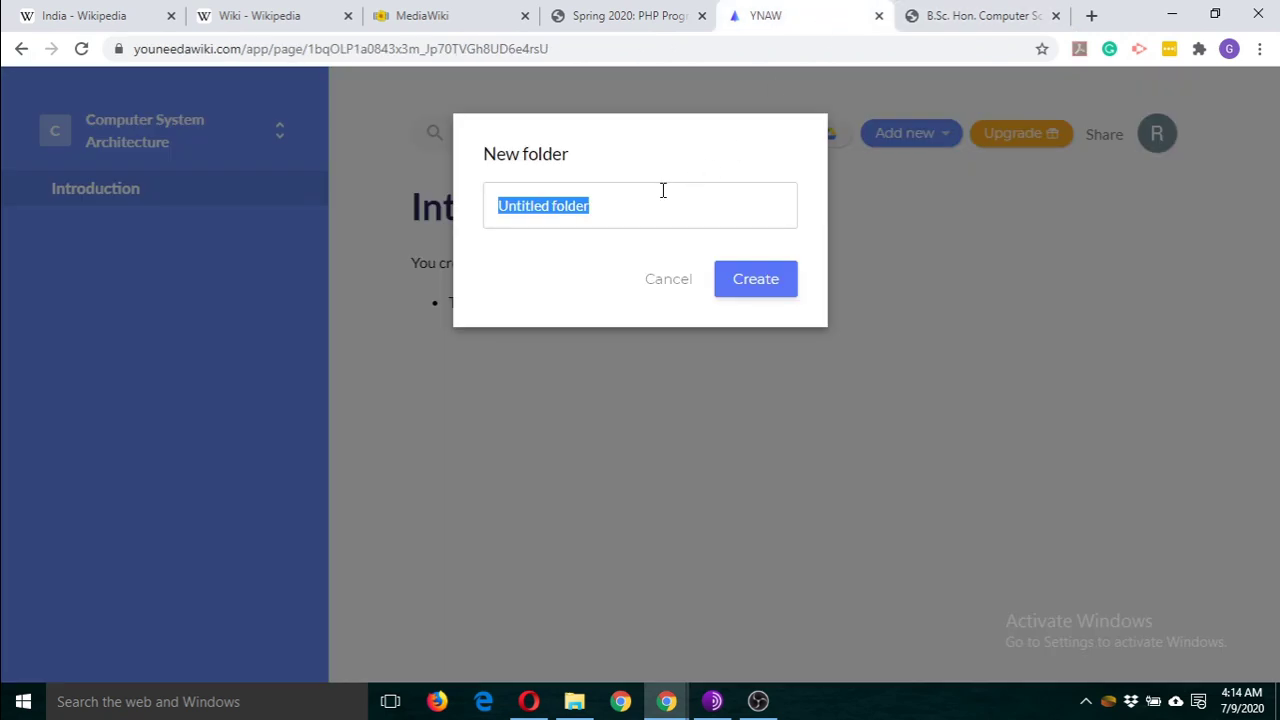
pyautogui.write('Data')
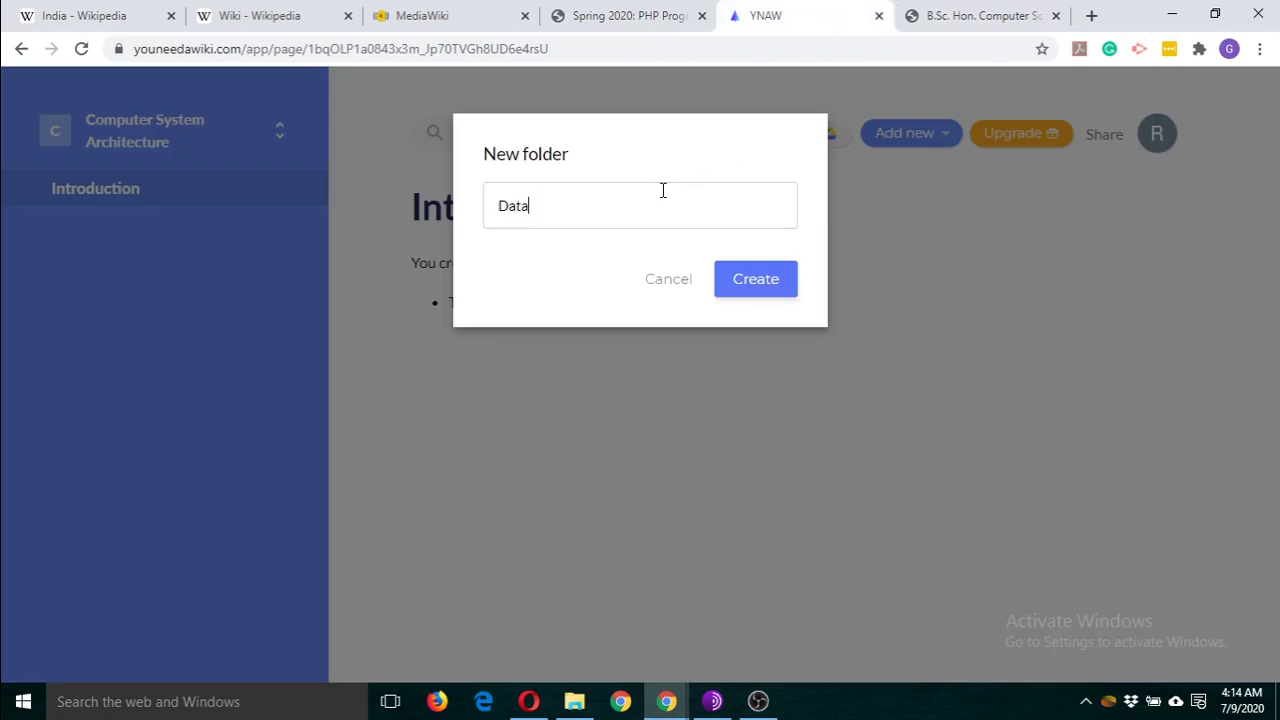
pyautogui.write(' Representation')
pyautogui.click(771, 291)
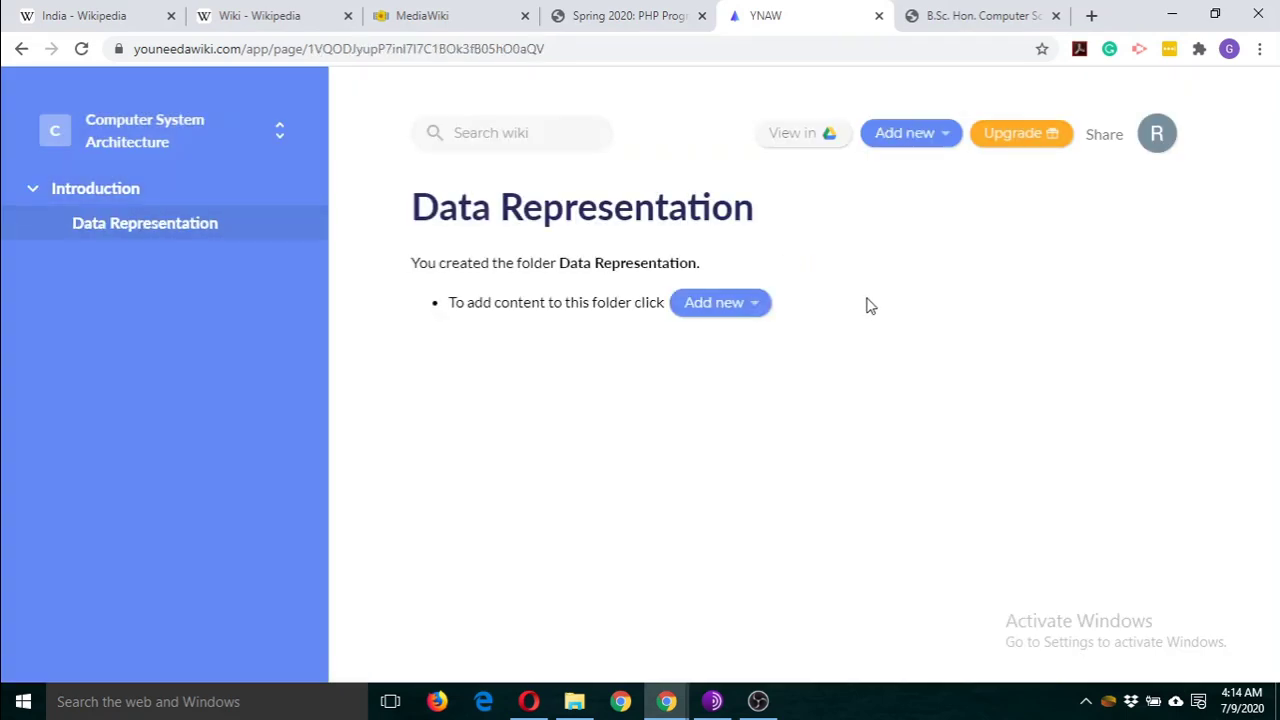
# Step: Move the Data Representation folder inside Introduction to the trash
pyautogui.moveTo(200, 221)
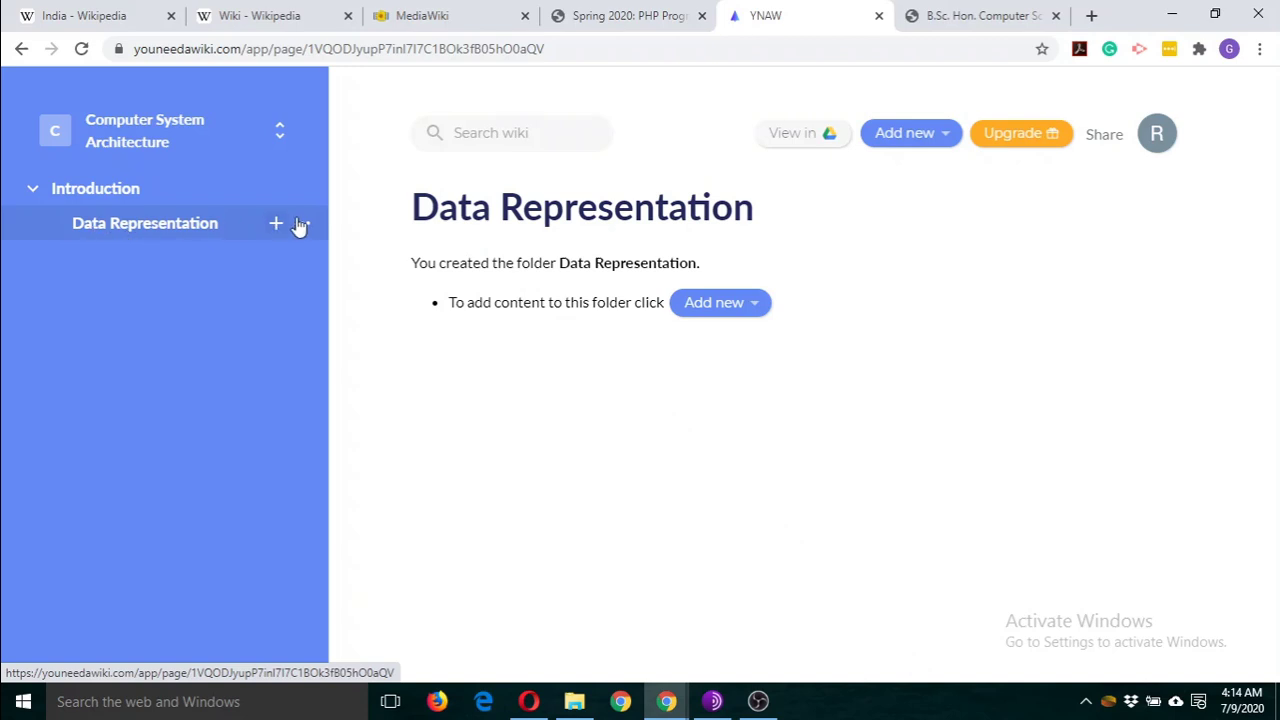
pyautogui.click(302, 223)
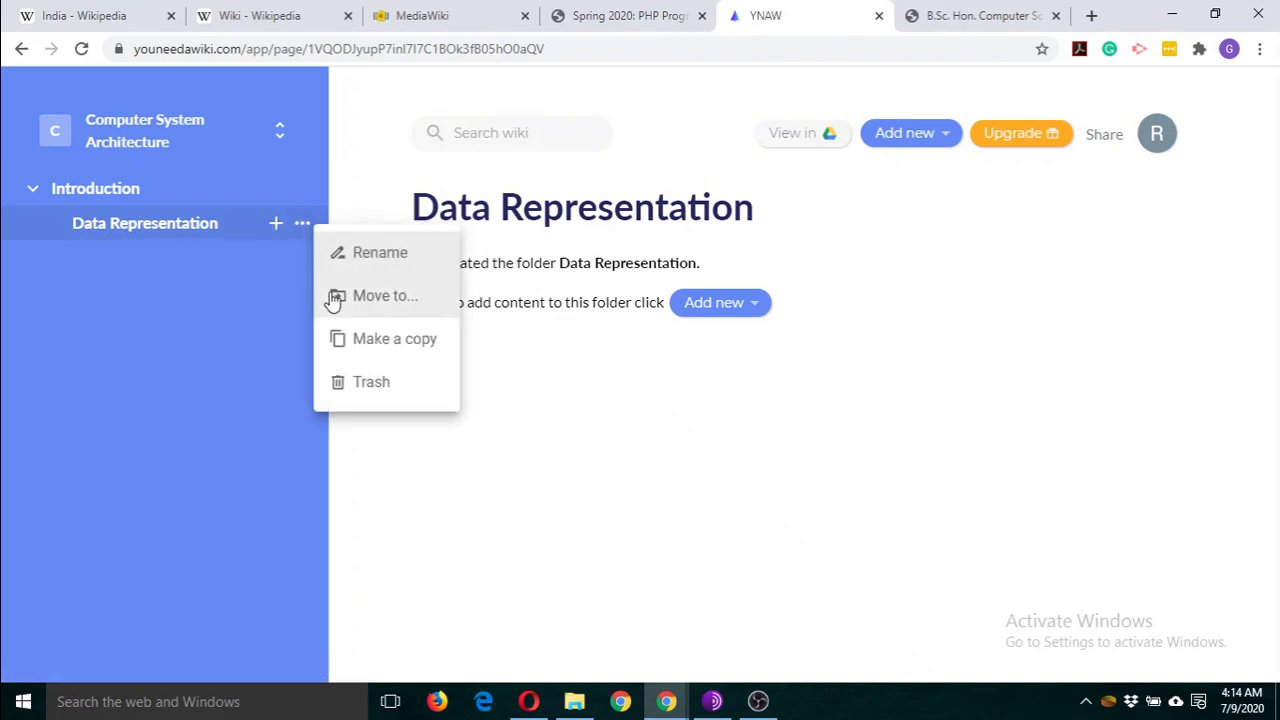
pyautogui.click(373, 390)
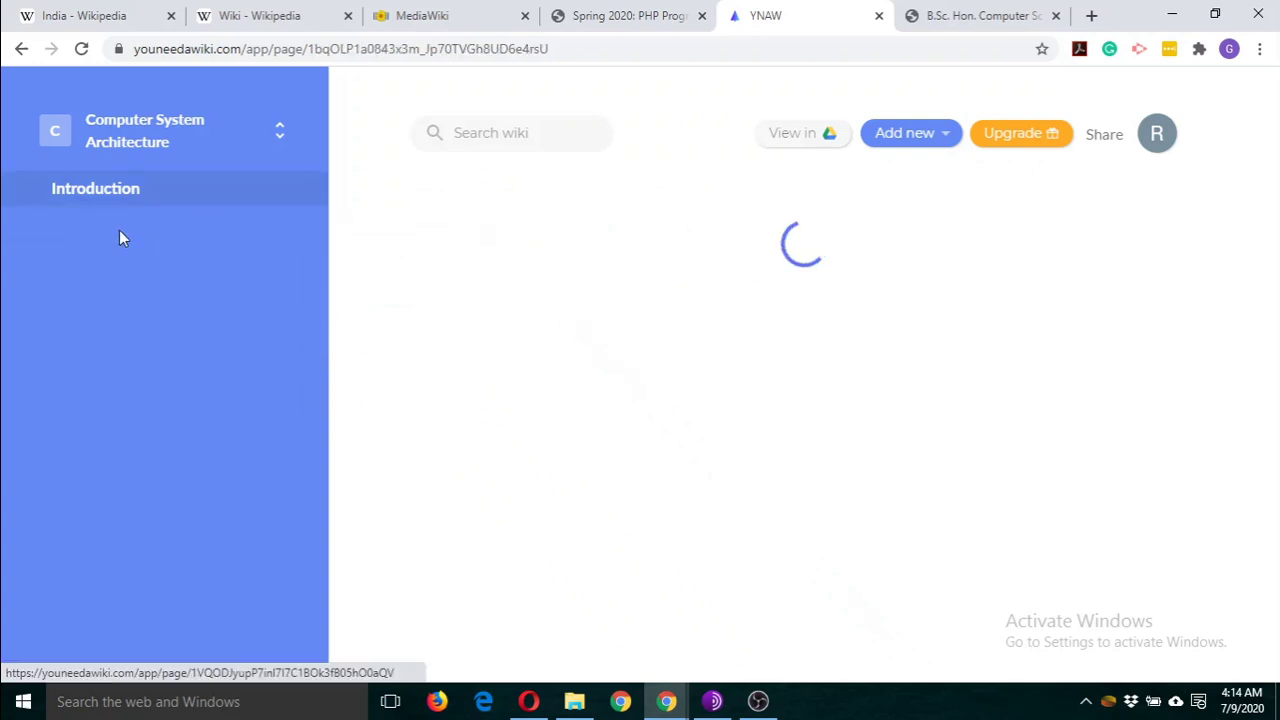
pyautogui.click(25, 197)
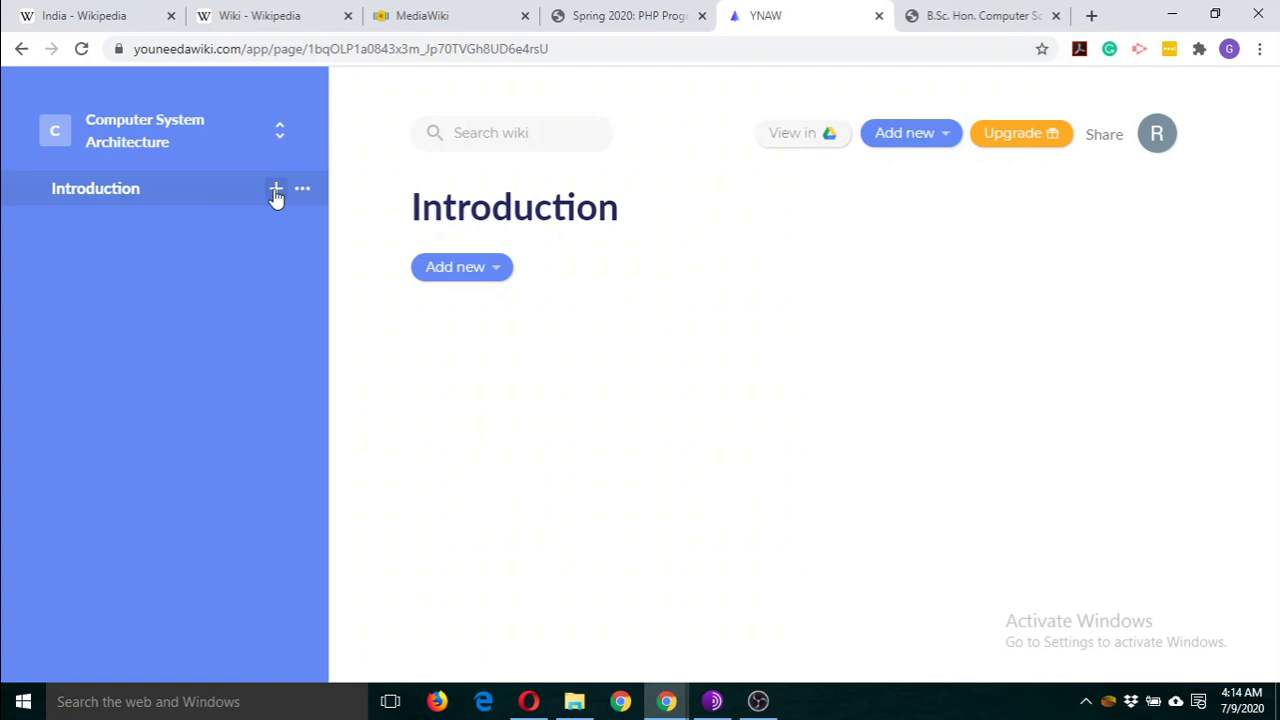
pyautogui.click(275, 190)
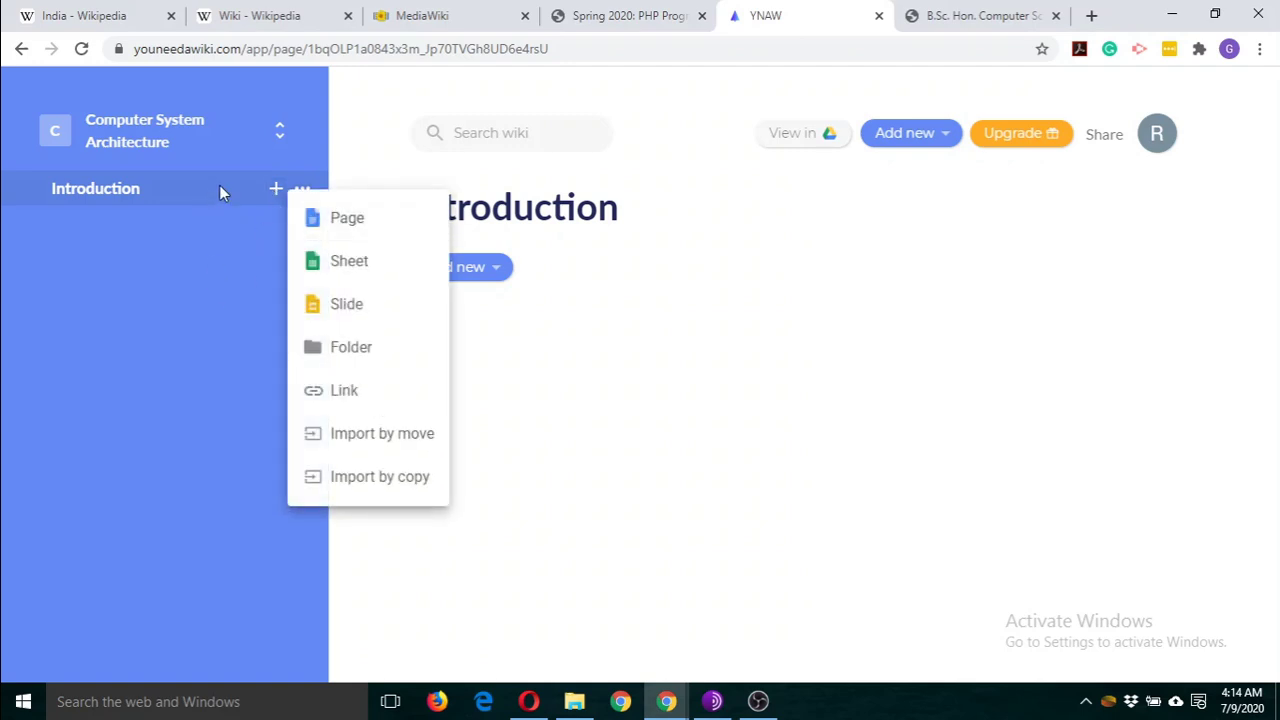
pyautogui.click(217, 241)
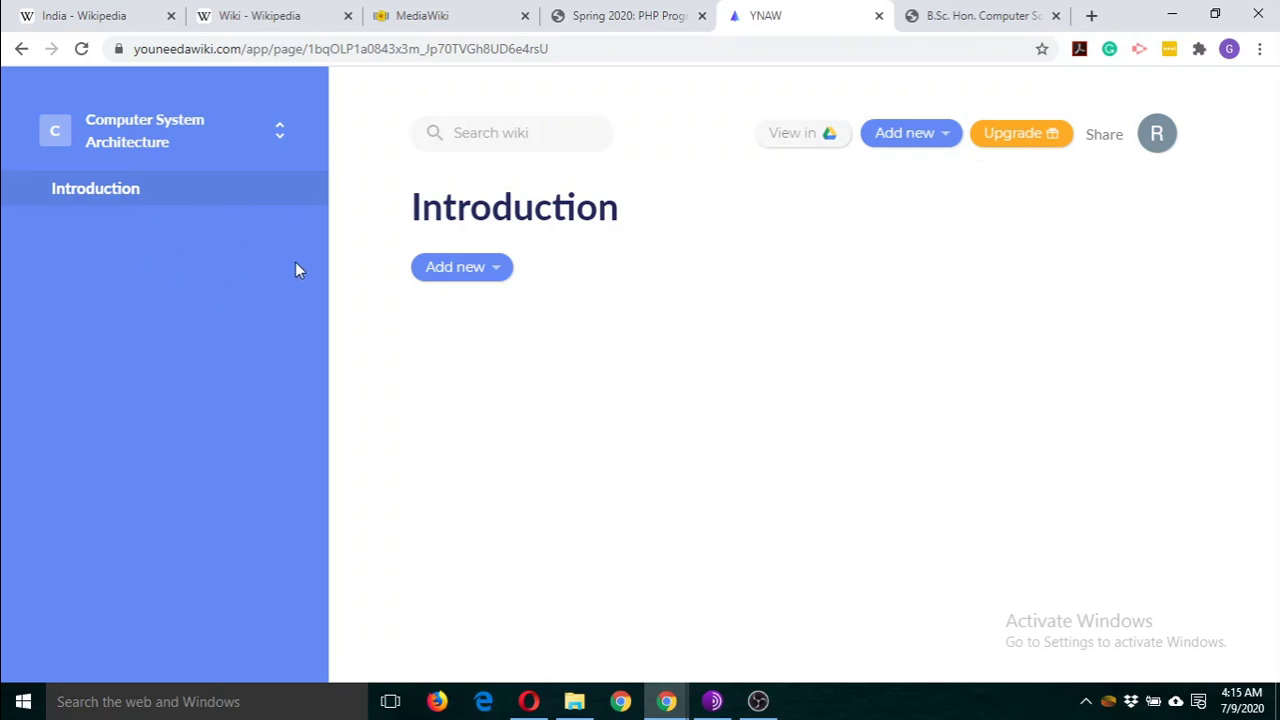
# Step: Check the first unit's topics in the syllabus PDF and create a page named Logic Gates inside the Introduction folder
pyautogui.click(945, 145)
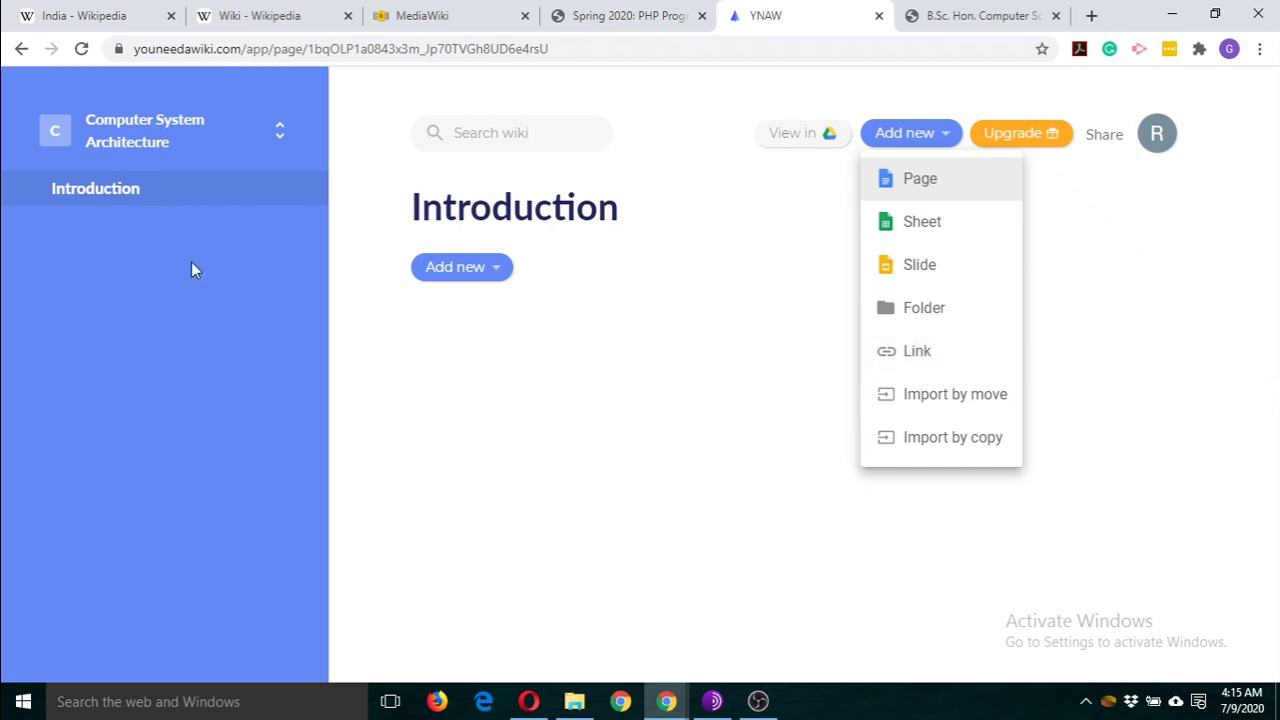
pyautogui.click(920, 182)
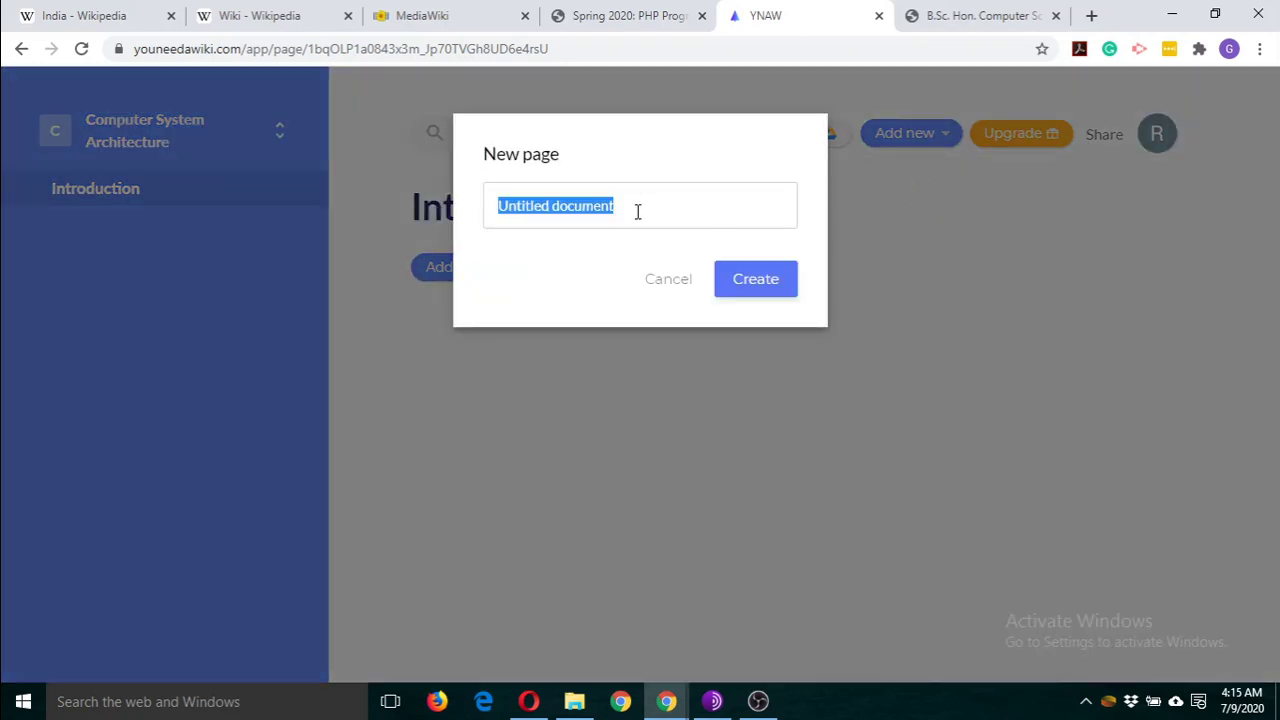
pyautogui.click(997, 15)
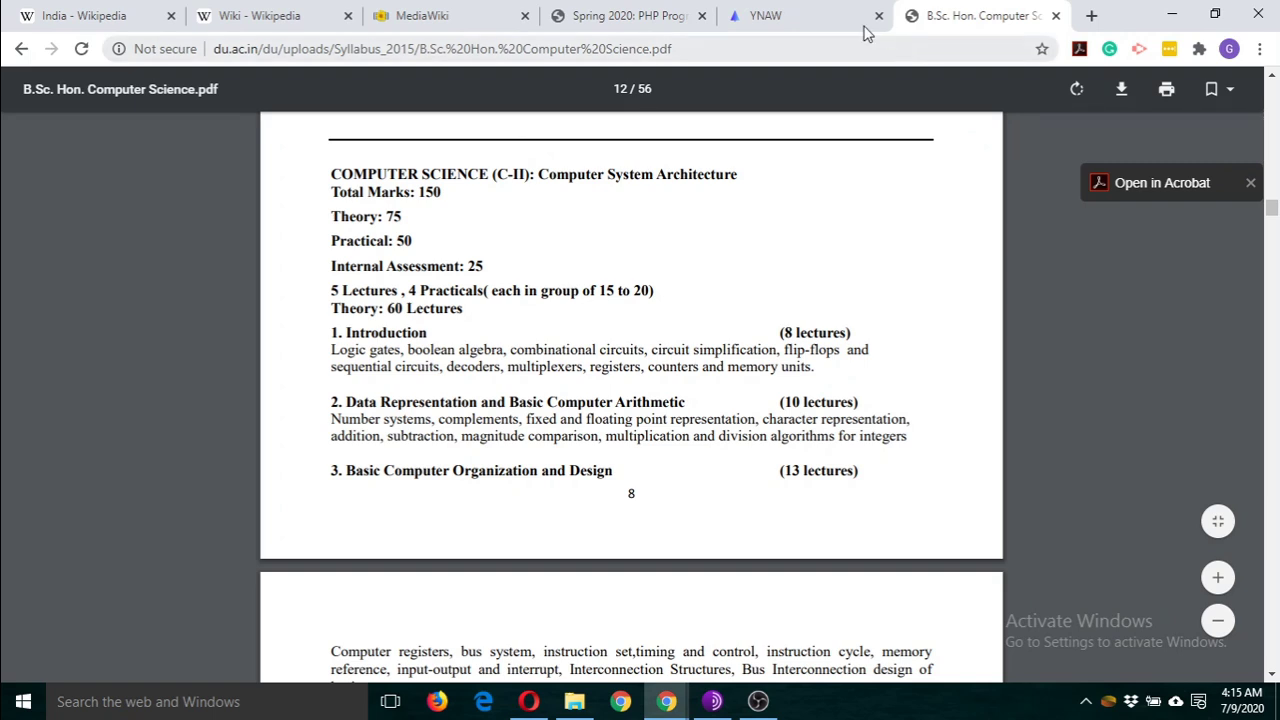
pyautogui.click(830, 17)
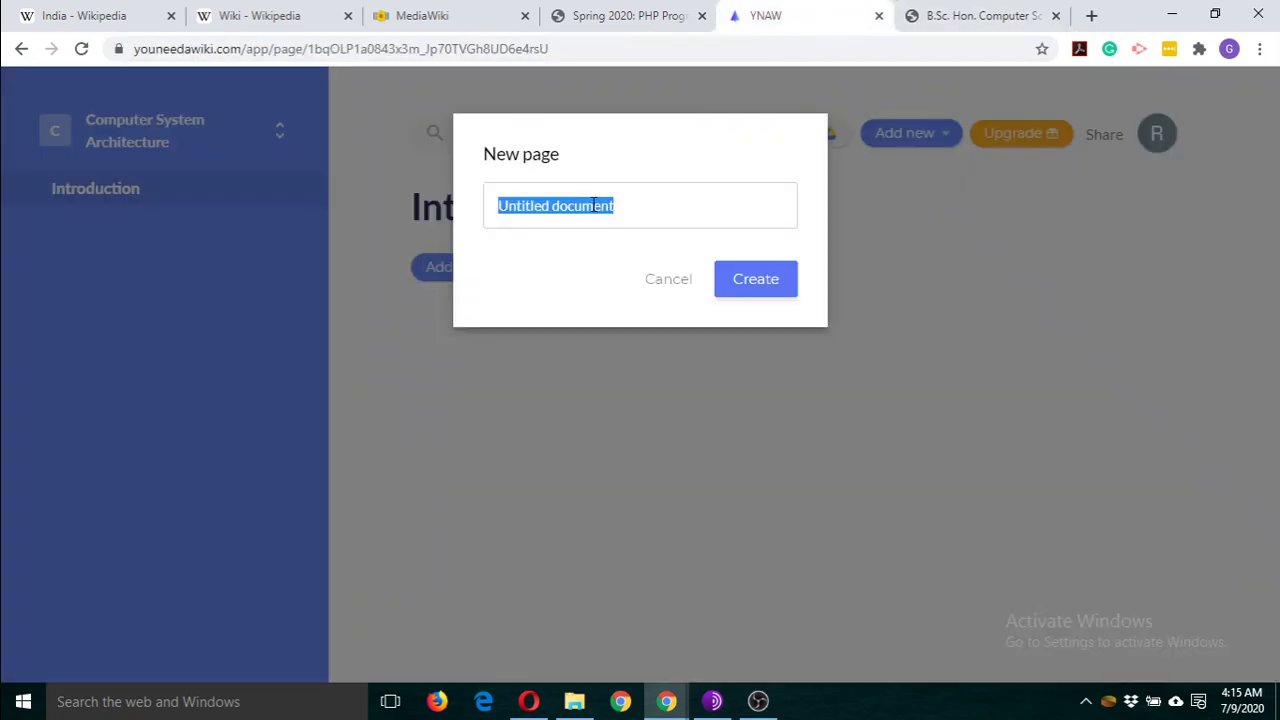
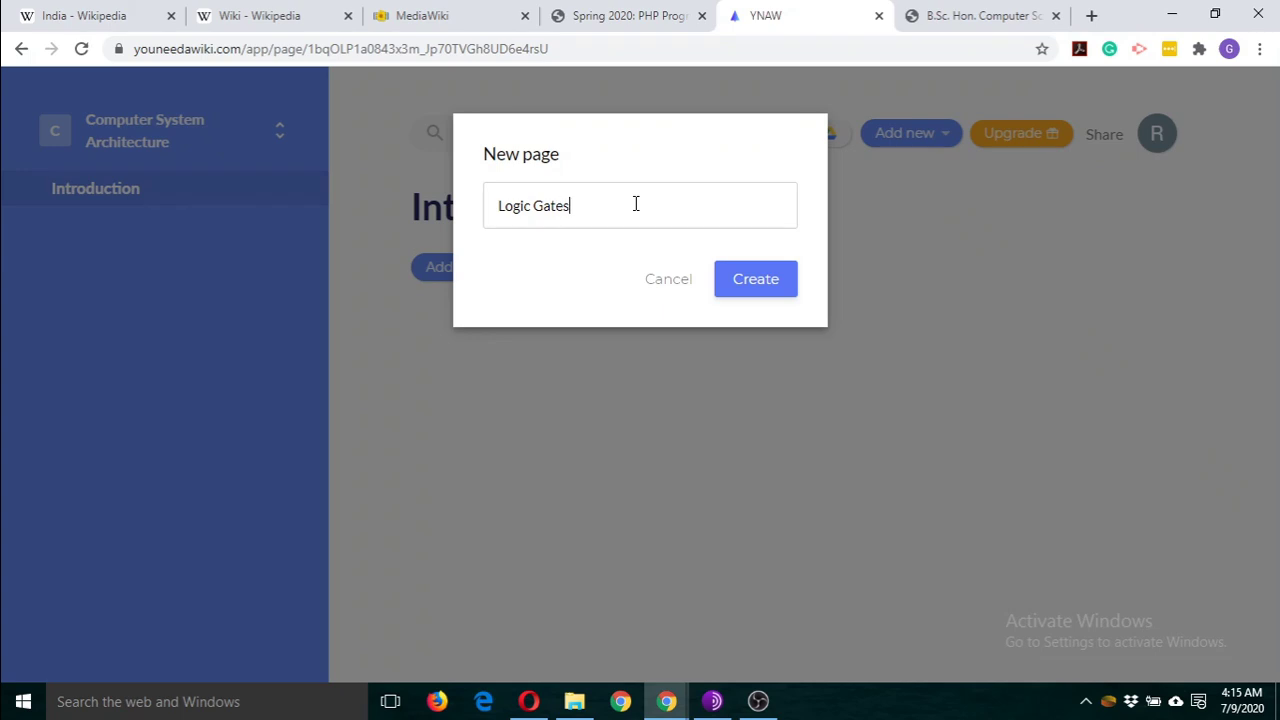
pyautogui.click(760, 290)
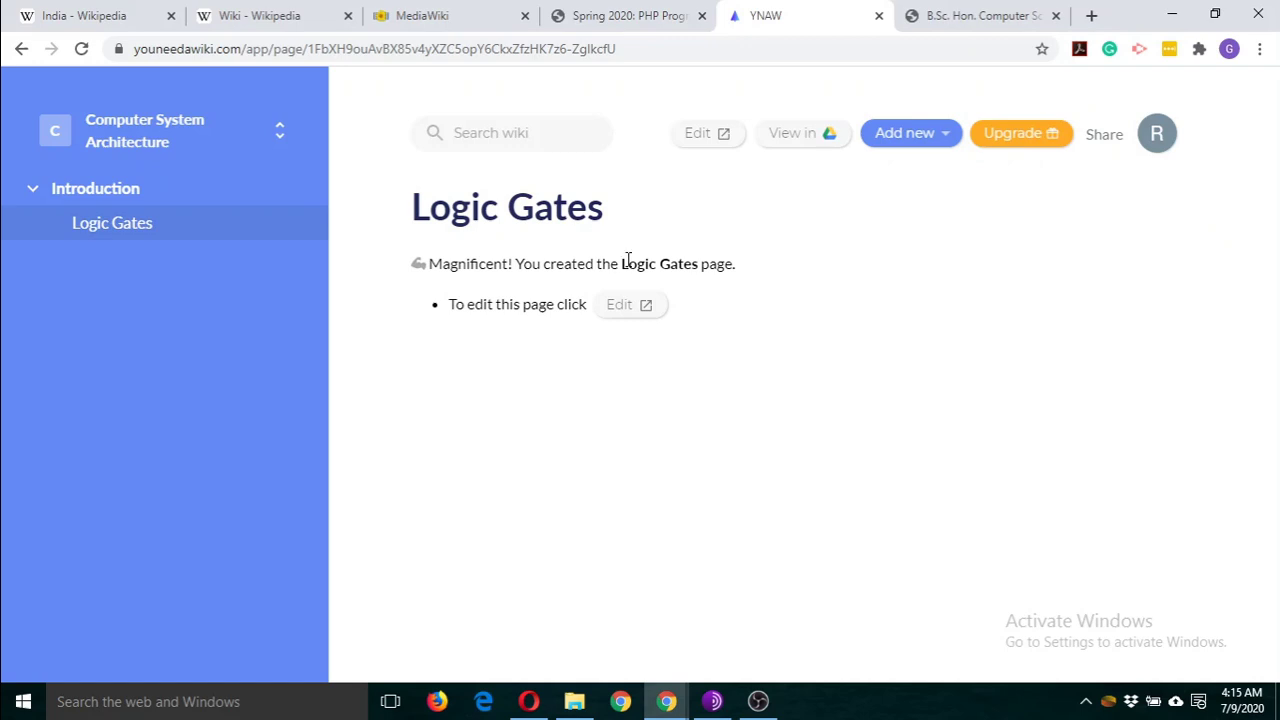
# Step: Write "Logic gates are the building blocks" in the Logic Gates document, close it and reload the wiki page
pyautogui.click(628, 314)
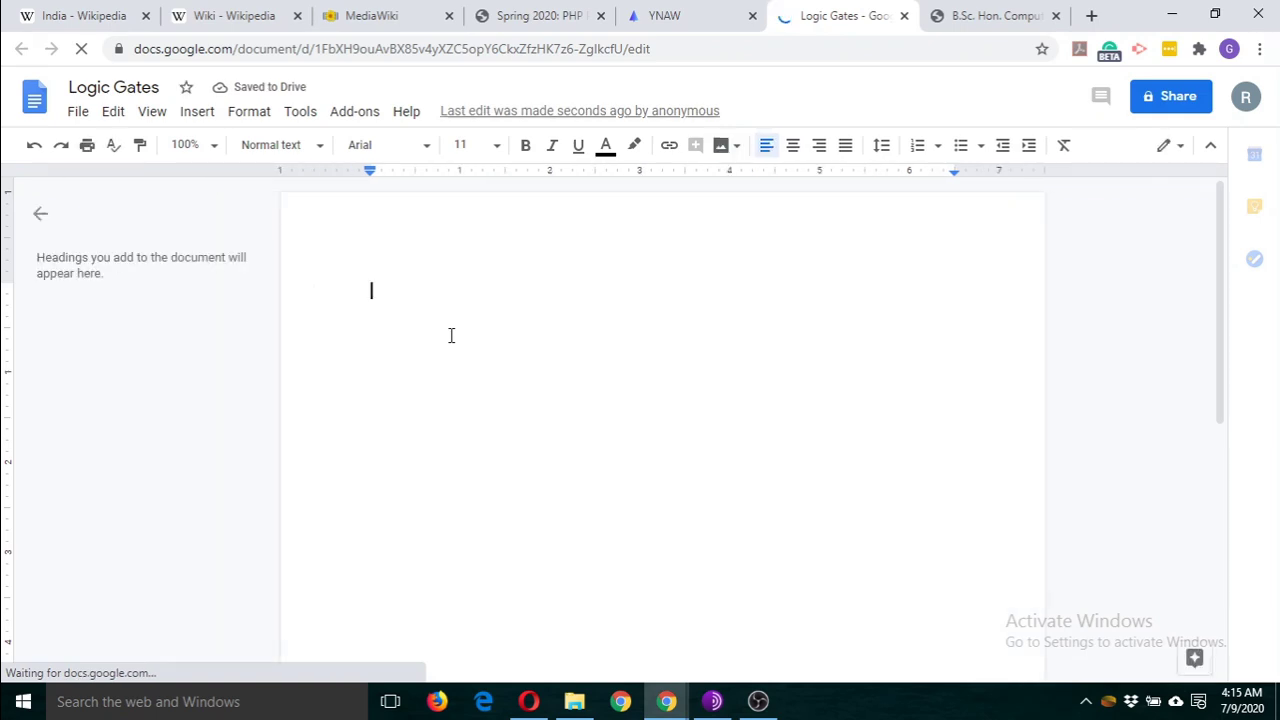
pyautogui.write('Logic')
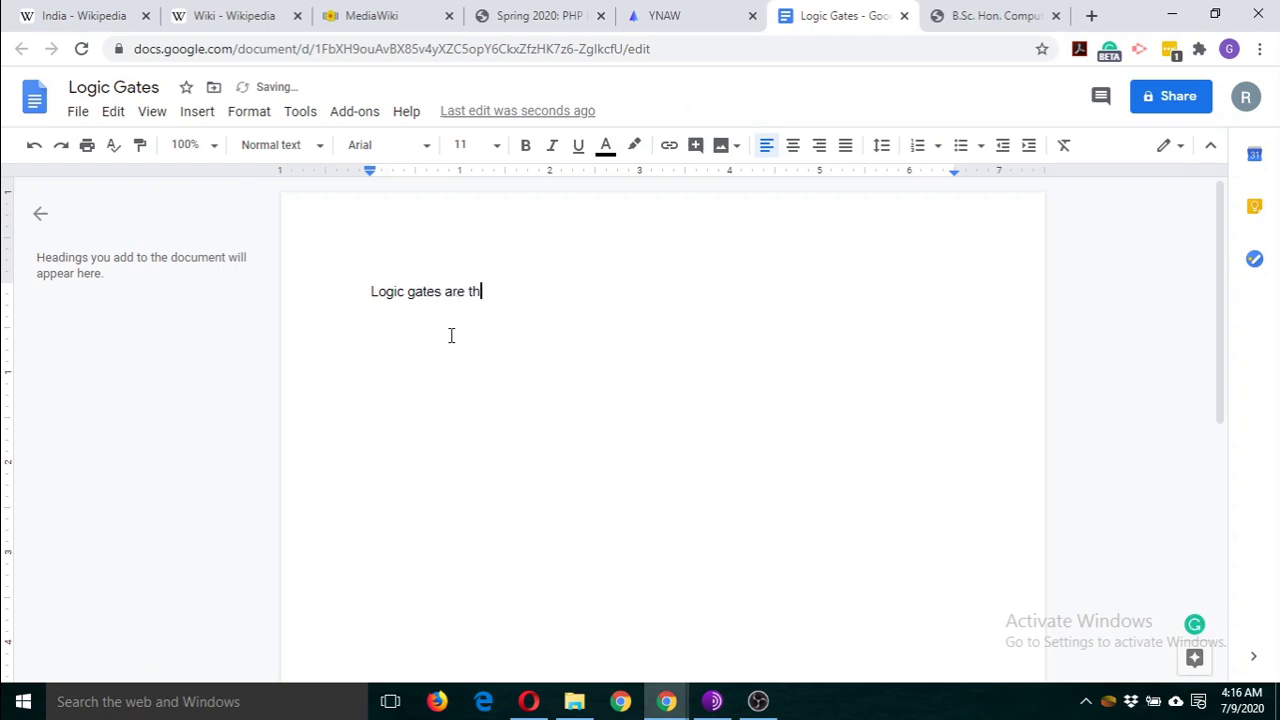
pyautogui.write('gates are the building blocks')
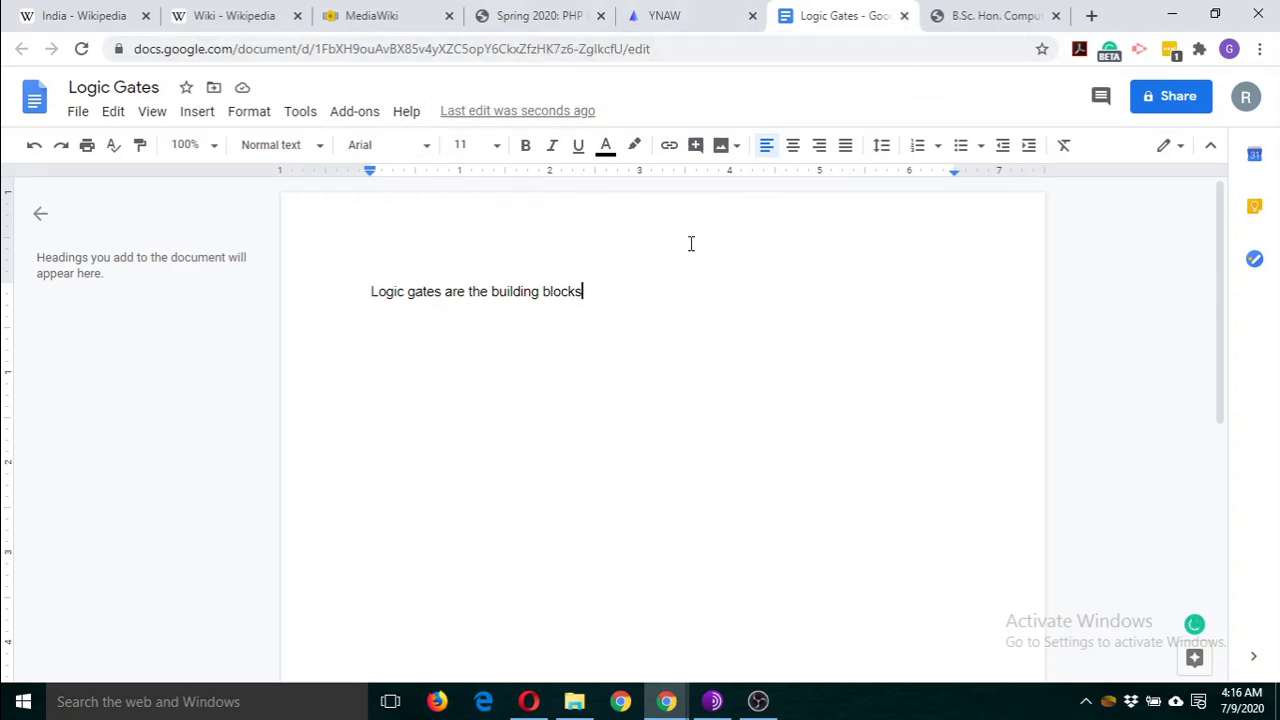
pyautogui.click(903, 16)
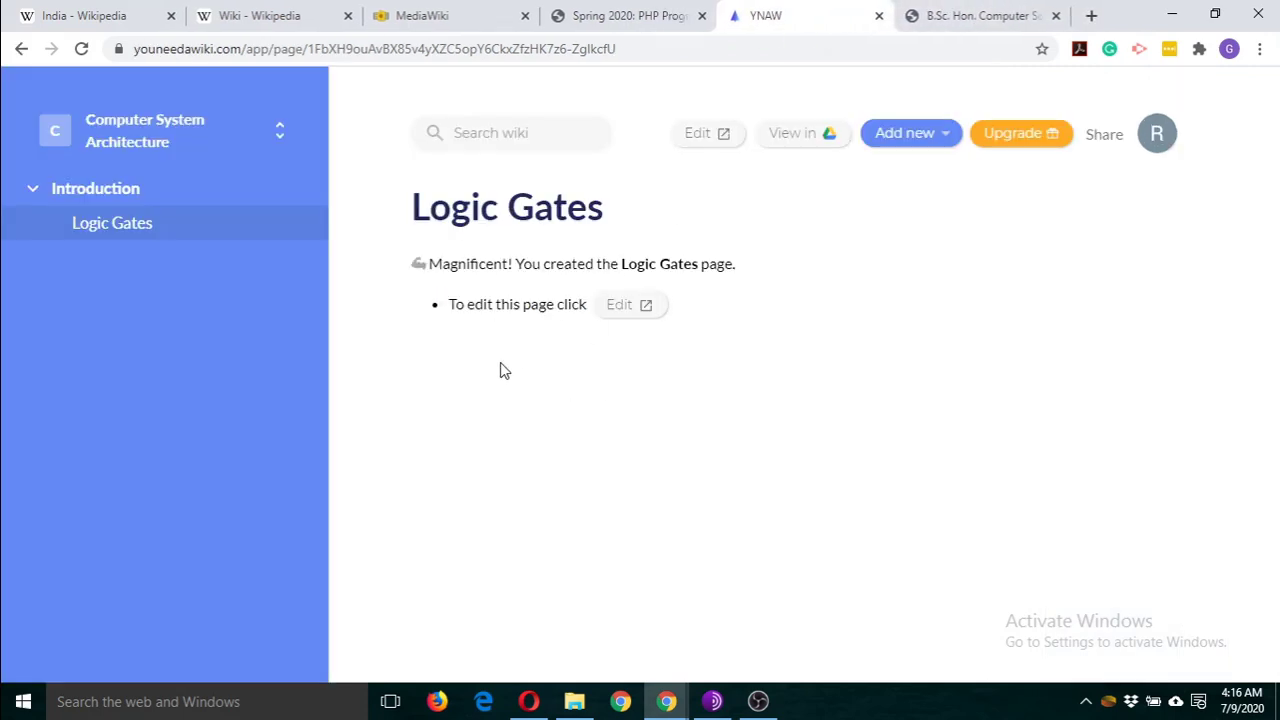
pyautogui.click(104, 230)
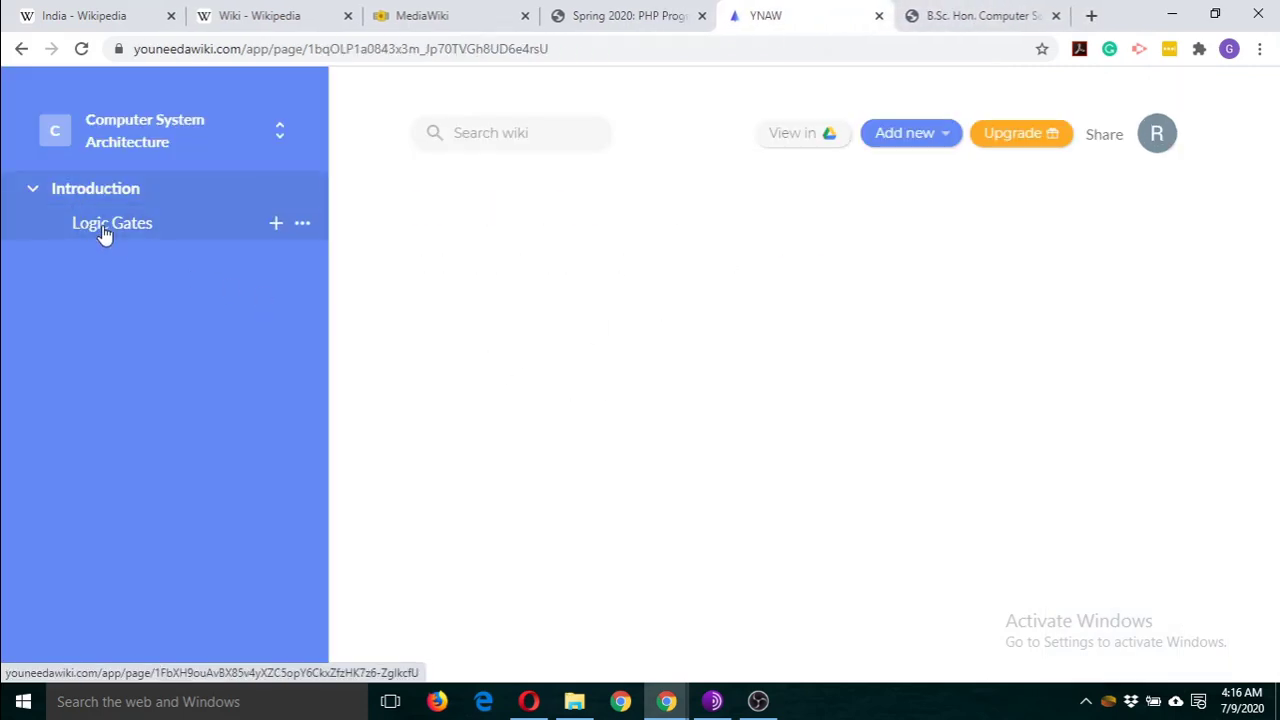
pyautogui.click(104, 230)
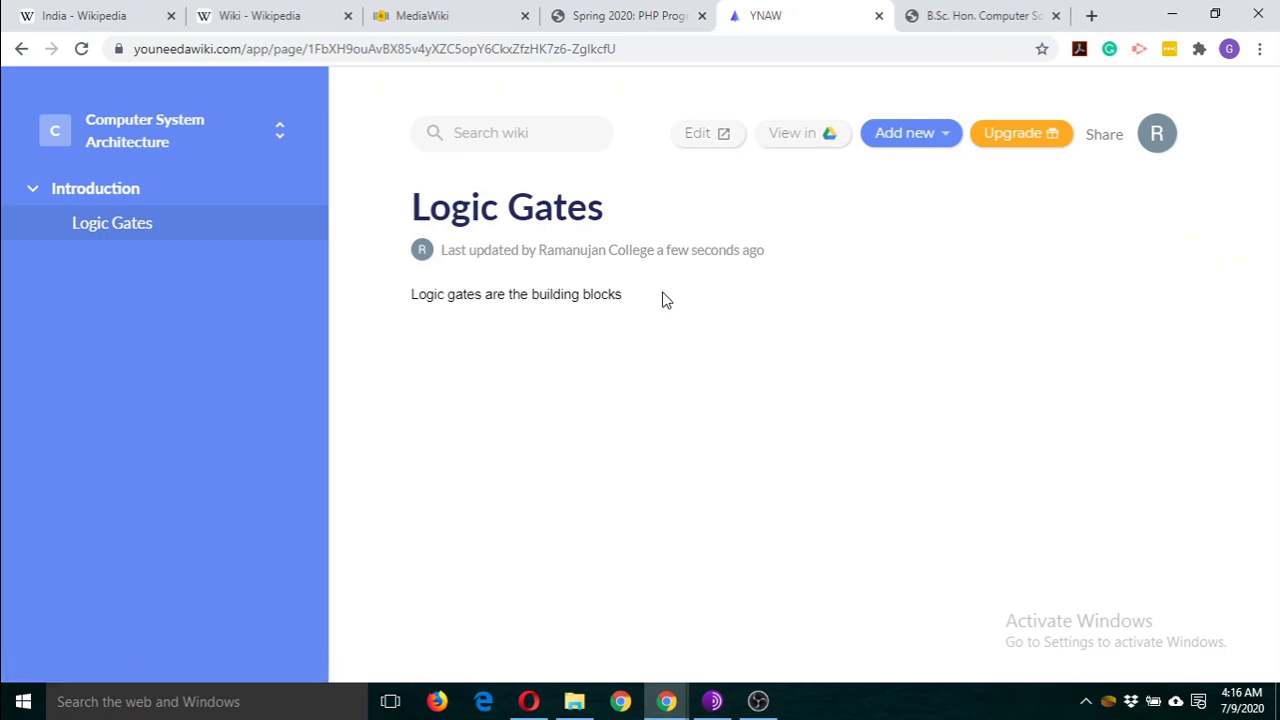
# Step: Reopen the Logic Gates document, append "of computers" to its sentence, close it and refresh the wiki page
pyautogui.click(695, 137)
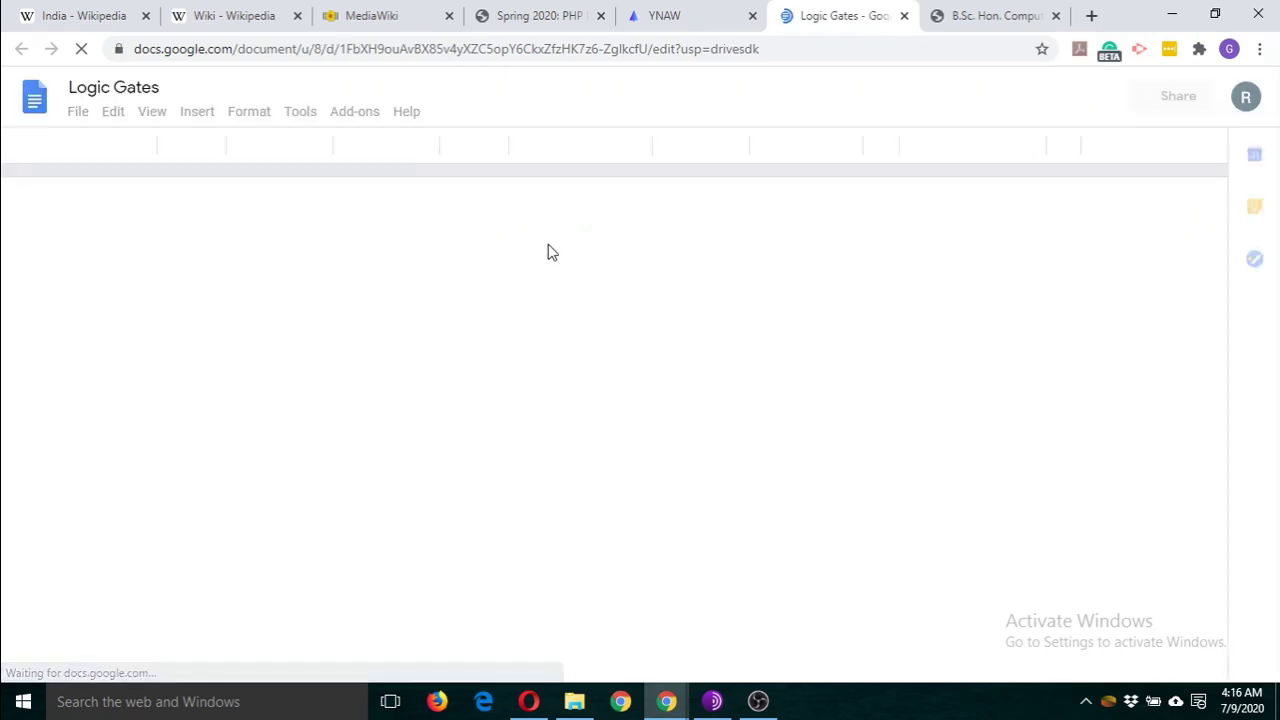
pyautogui.click(553, 300)
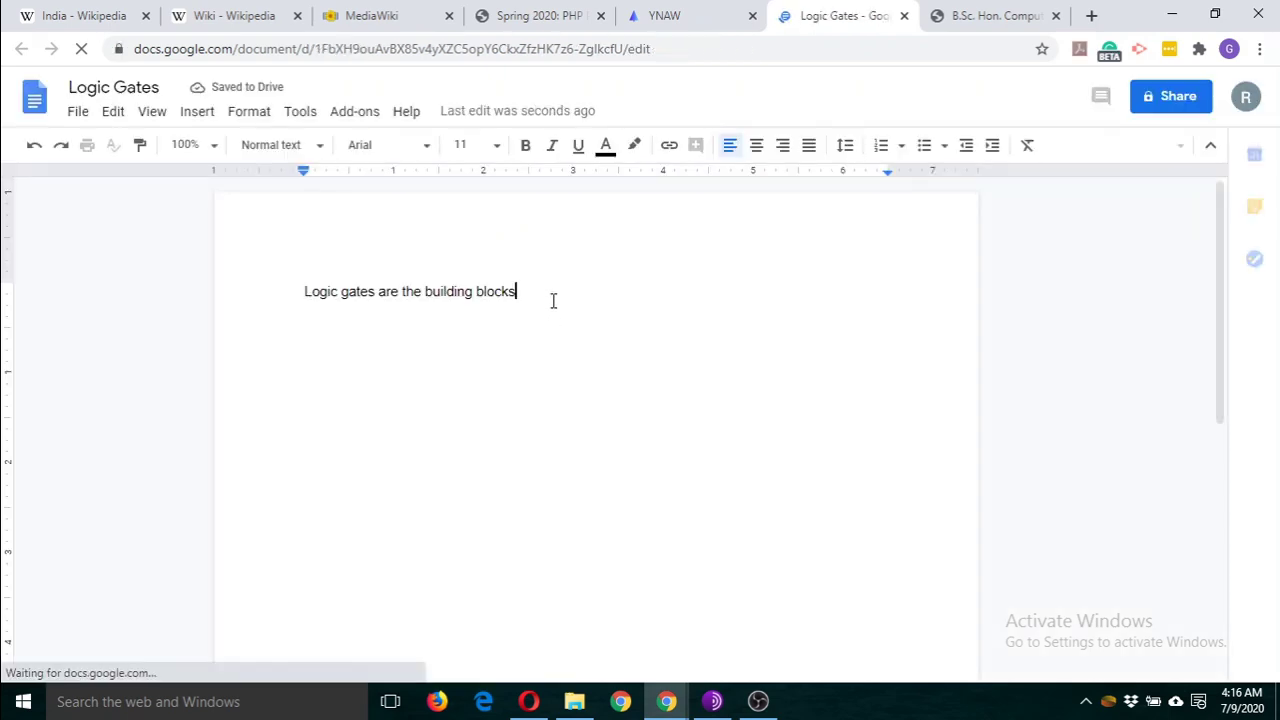
pyautogui.write('of computers')
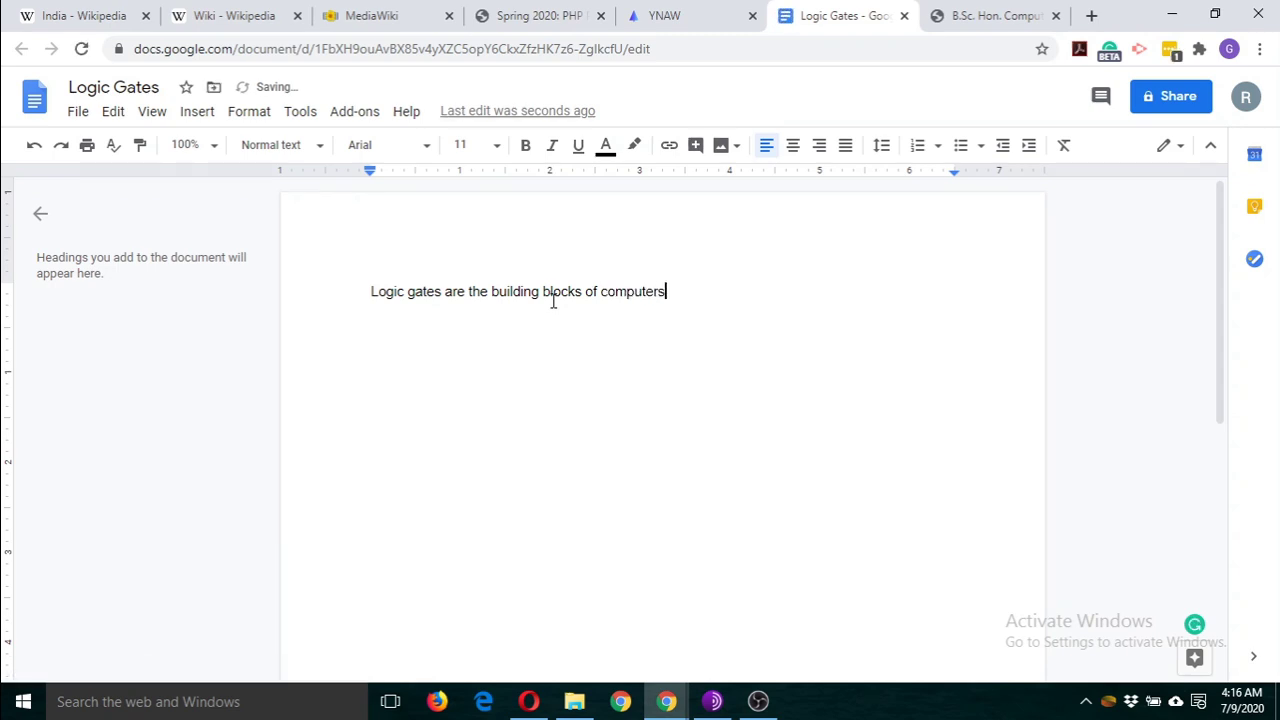
pyautogui.click(905, 17)
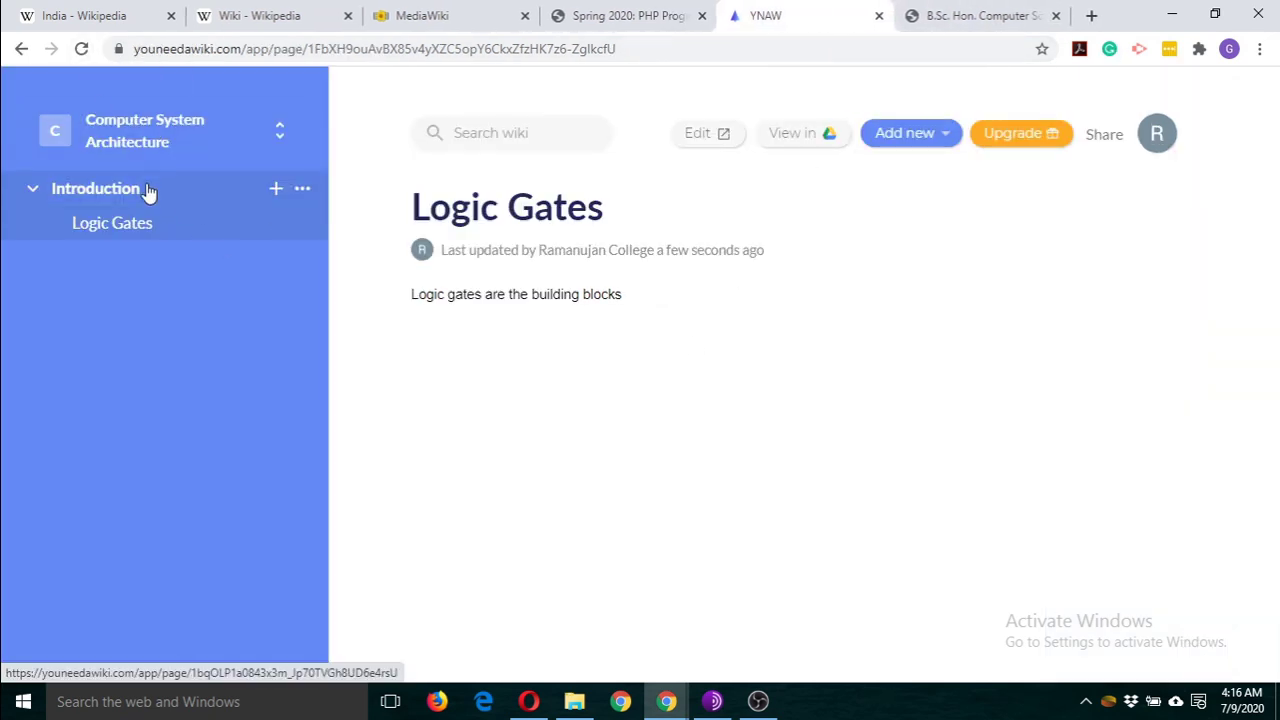
pyautogui.click(115, 197)
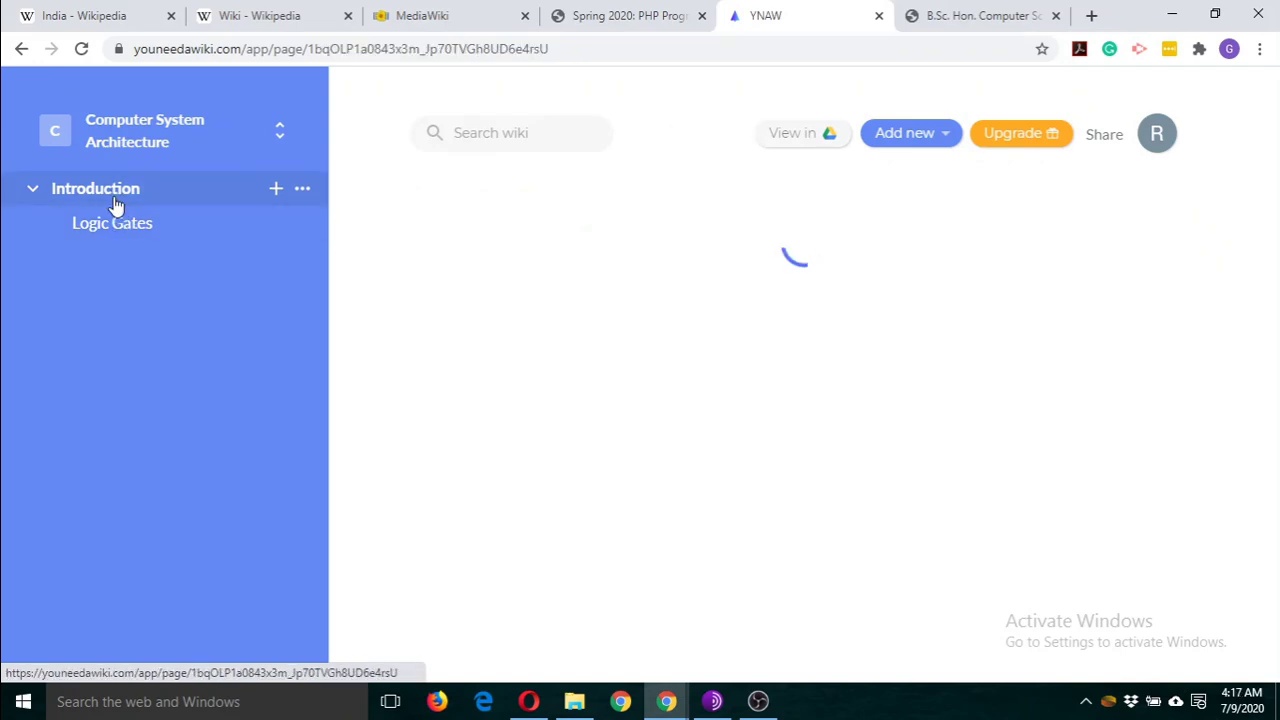
pyautogui.click(118, 222)
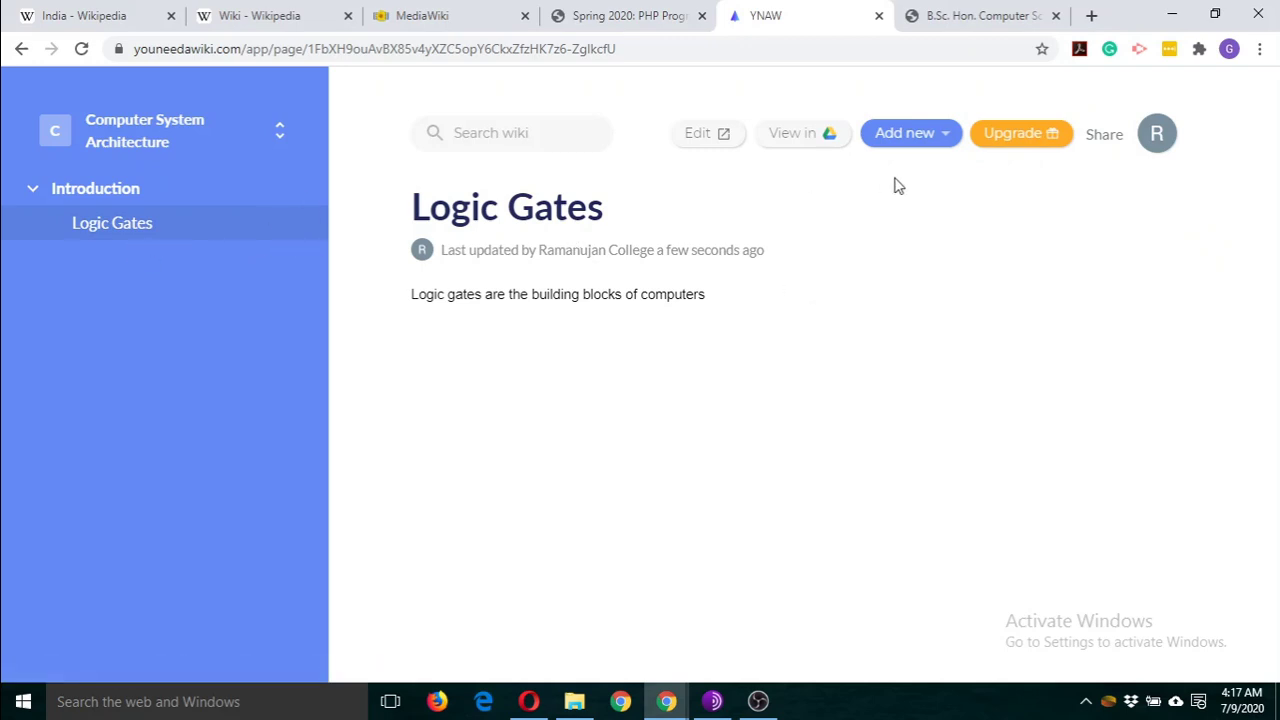
# Step: Check the next topic in the syllabus PDF and create a sheet named Boolean Algebra in the Introduction folder
pyautogui.click(945, 140)
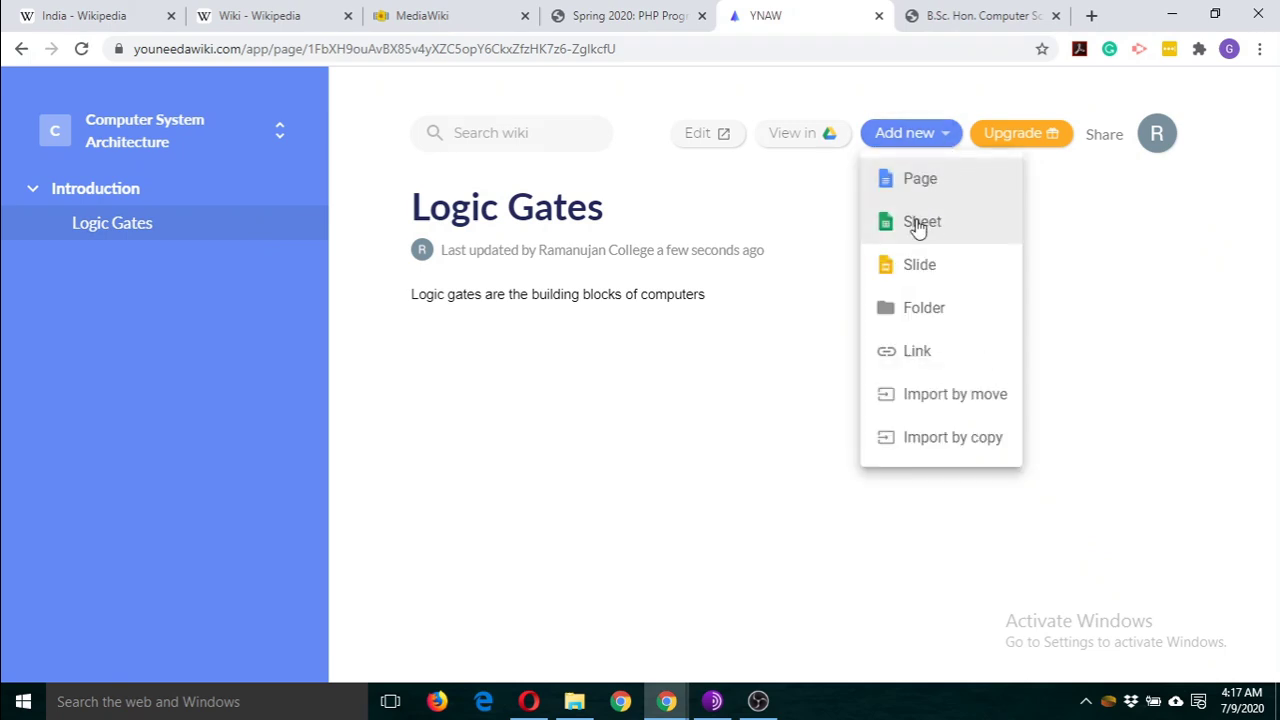
pyautogui.click(918, 224)
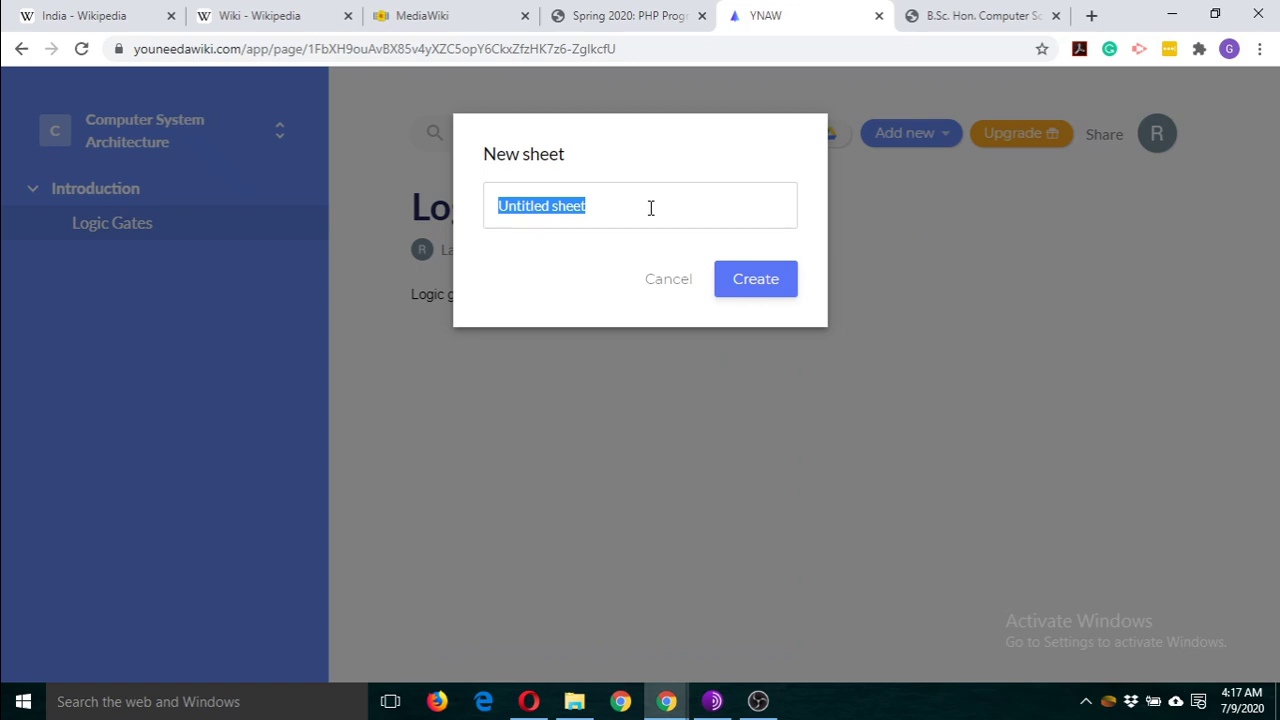
pyautogui.write('D')
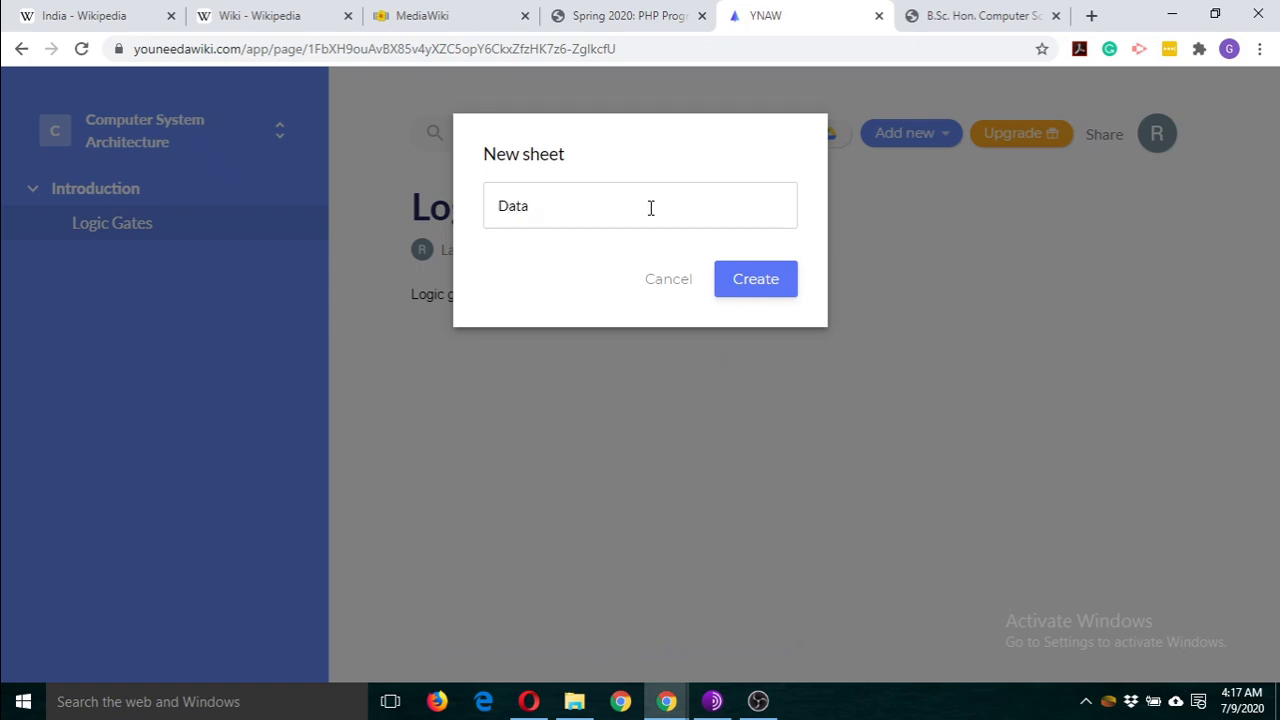
pyautogui.click(975, 16)
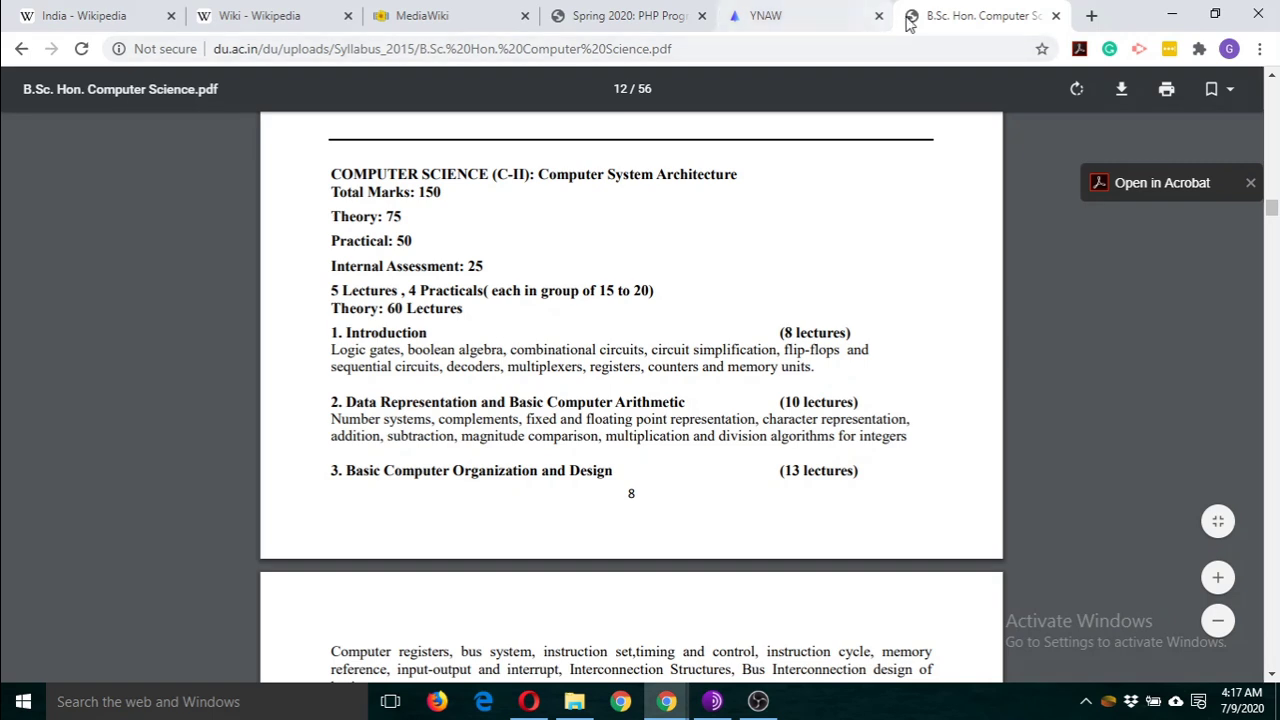
pyautogui.click(811, 20)
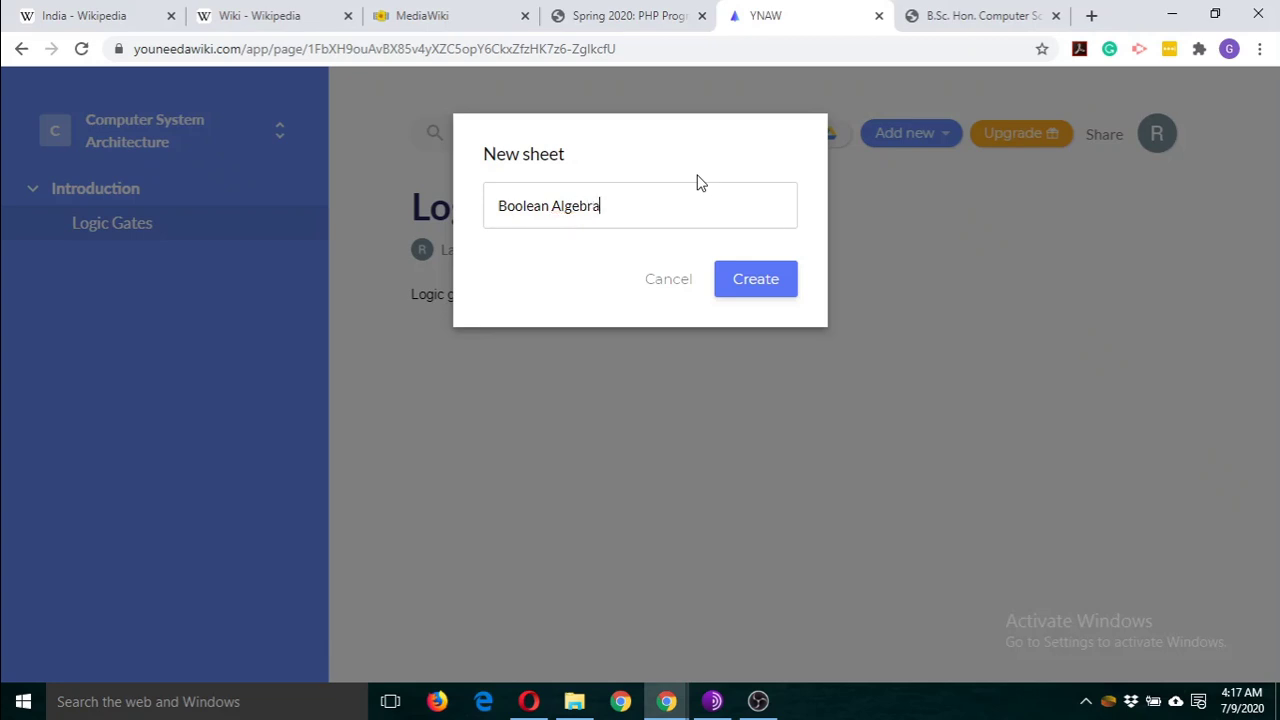
pyautogui.click(753, 283)
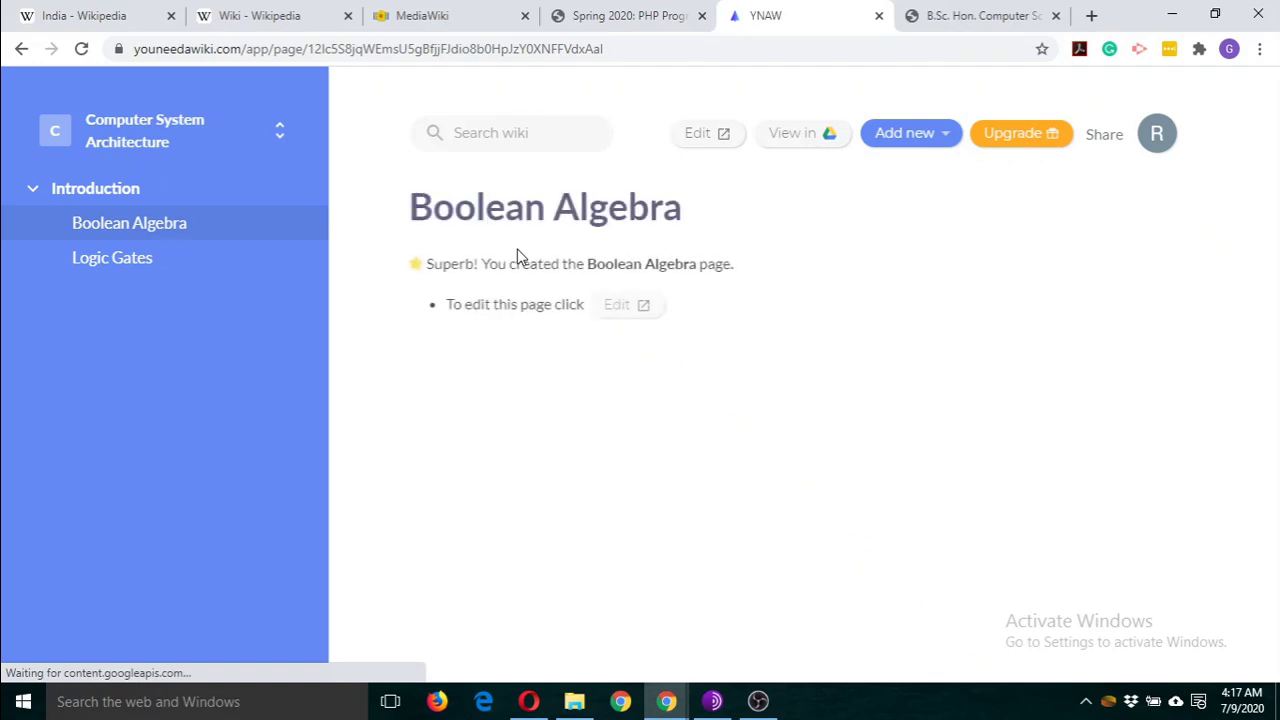
# Step: Open the Boolean Algebra sheet for editing and enter the headers A in A1 and B in B1, dismissing the edit history tip
pyautogui.click(627, 306)
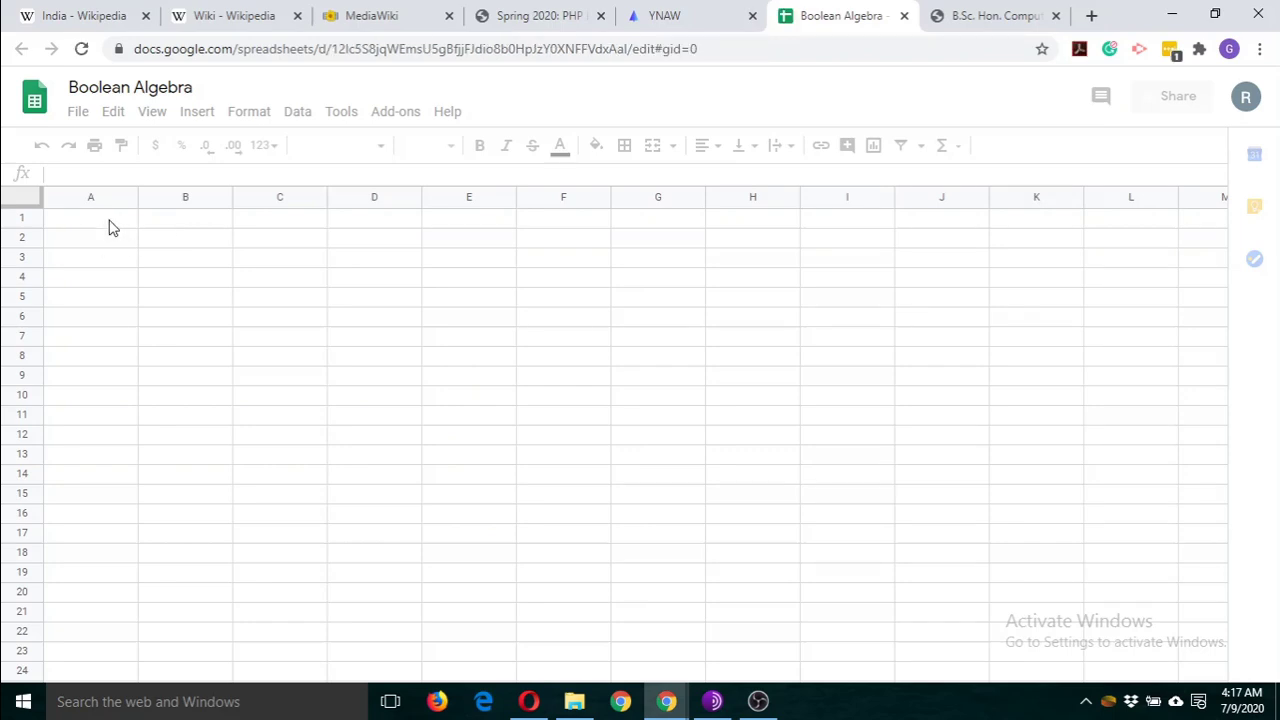
pyautogui.write('A')
pyautogui.press('Tab')
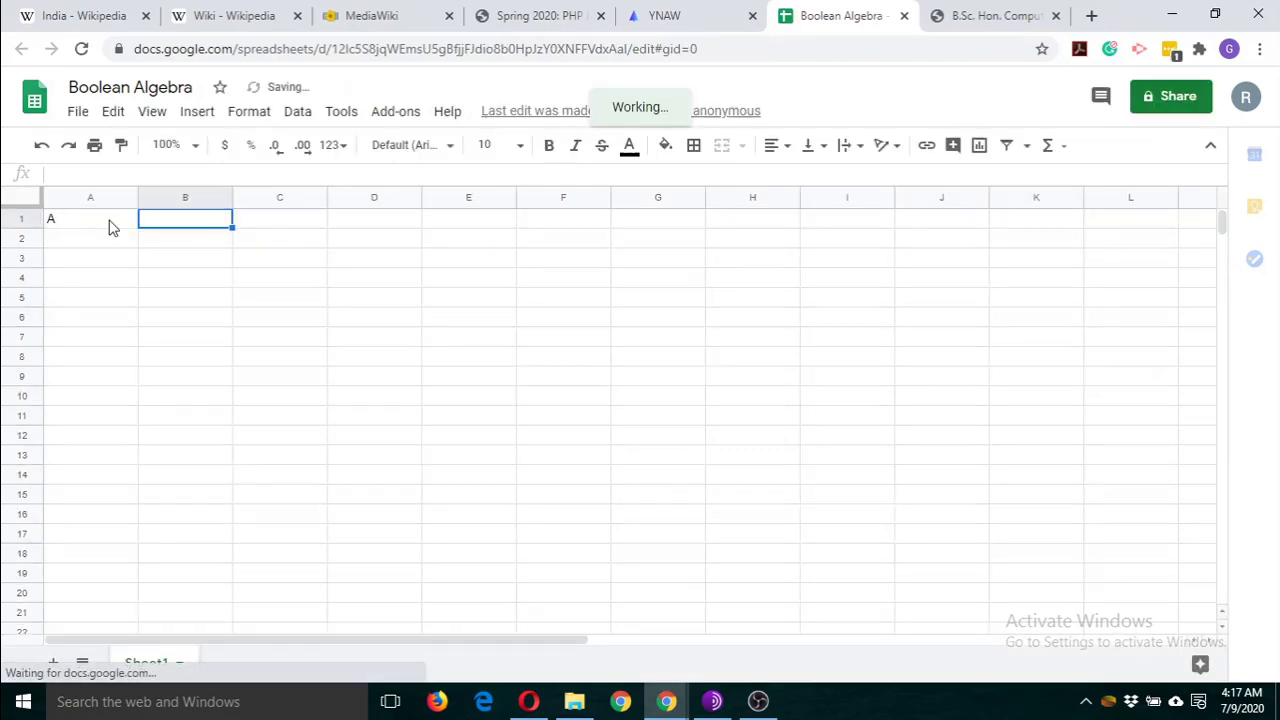
pyautogui.write('B')
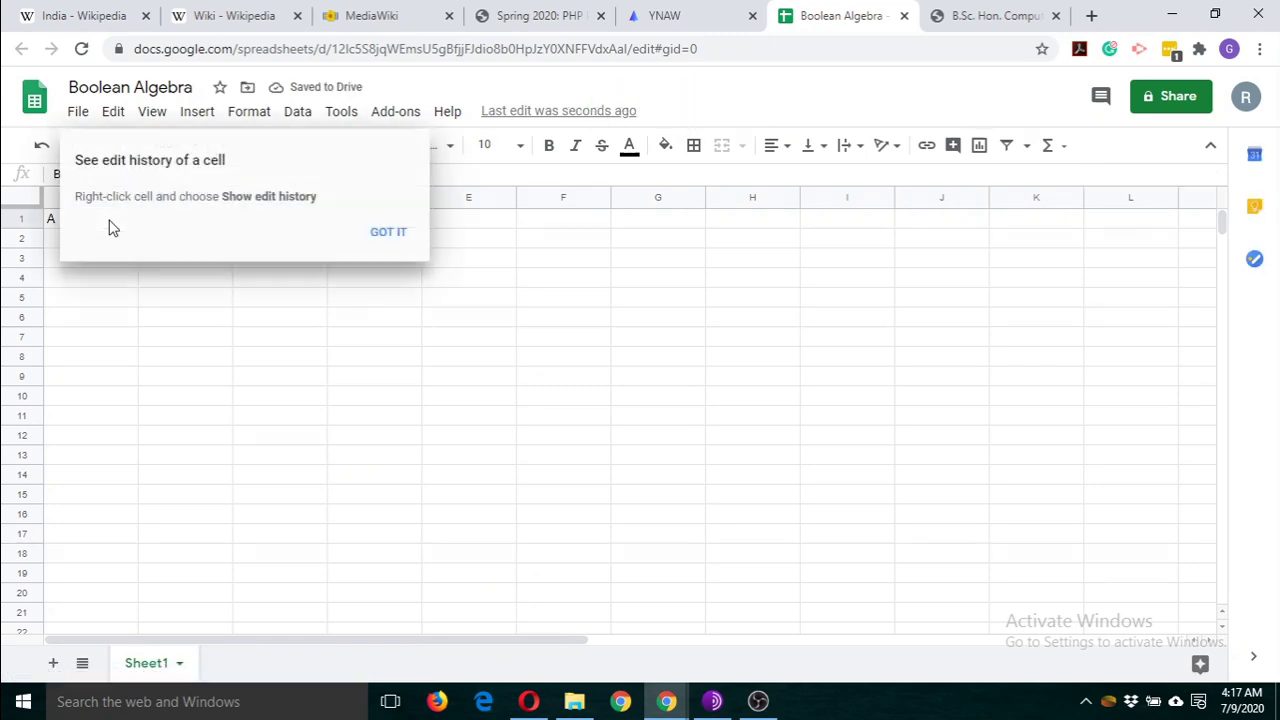
pyautogui.click(372, 238)
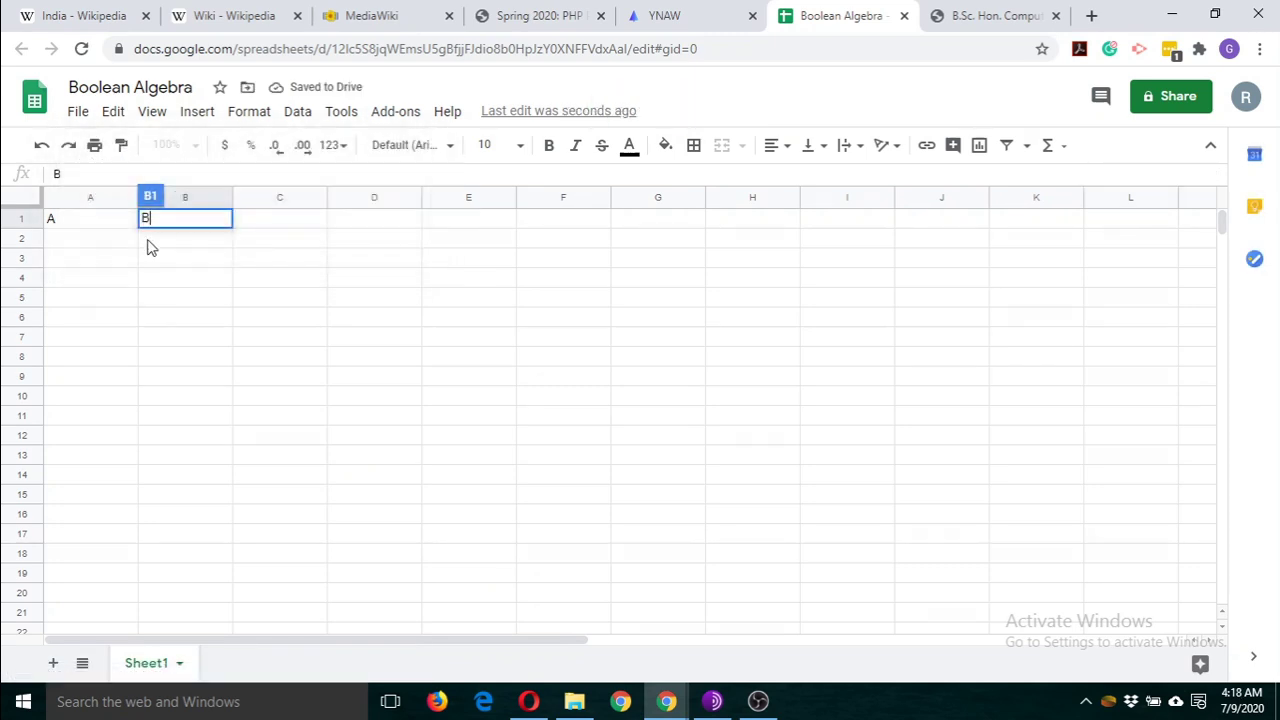
# Step: Fill row 2 with 0 and 0 and row 3 with 0 and 1 under the headers, and close the spreadsheet
pyautogui.click(86, 243)
pyautogui.write('0')
pyautogui.press('Tab')
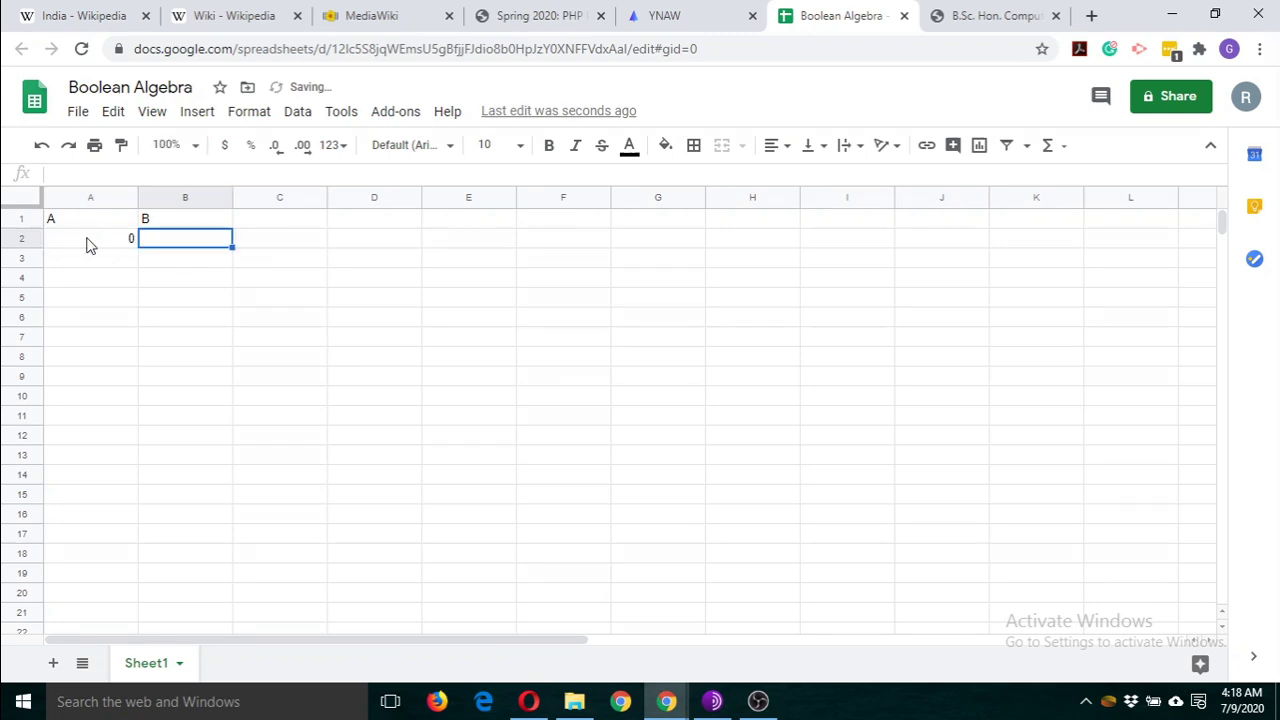
pyautogui.write('0')
pyautogui.press('Return')
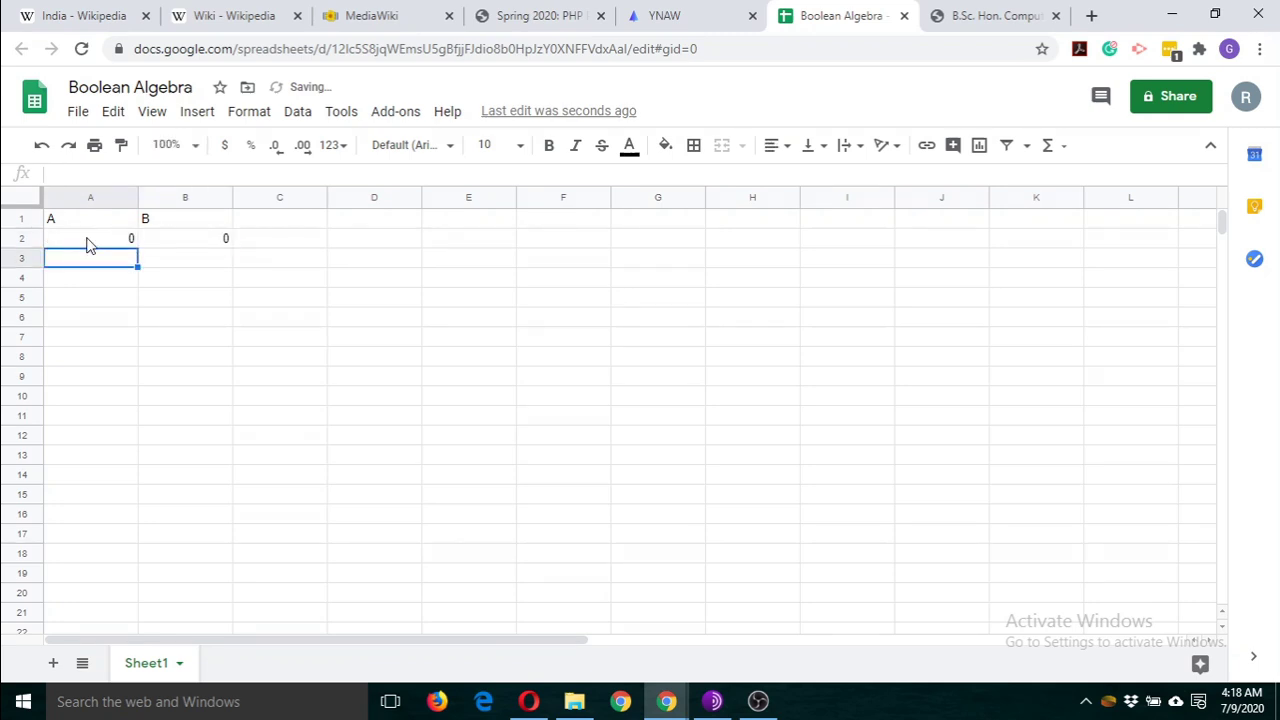
pyautogui.write('0')
pyautogui.press('Tab')
pyautogui.write('1')
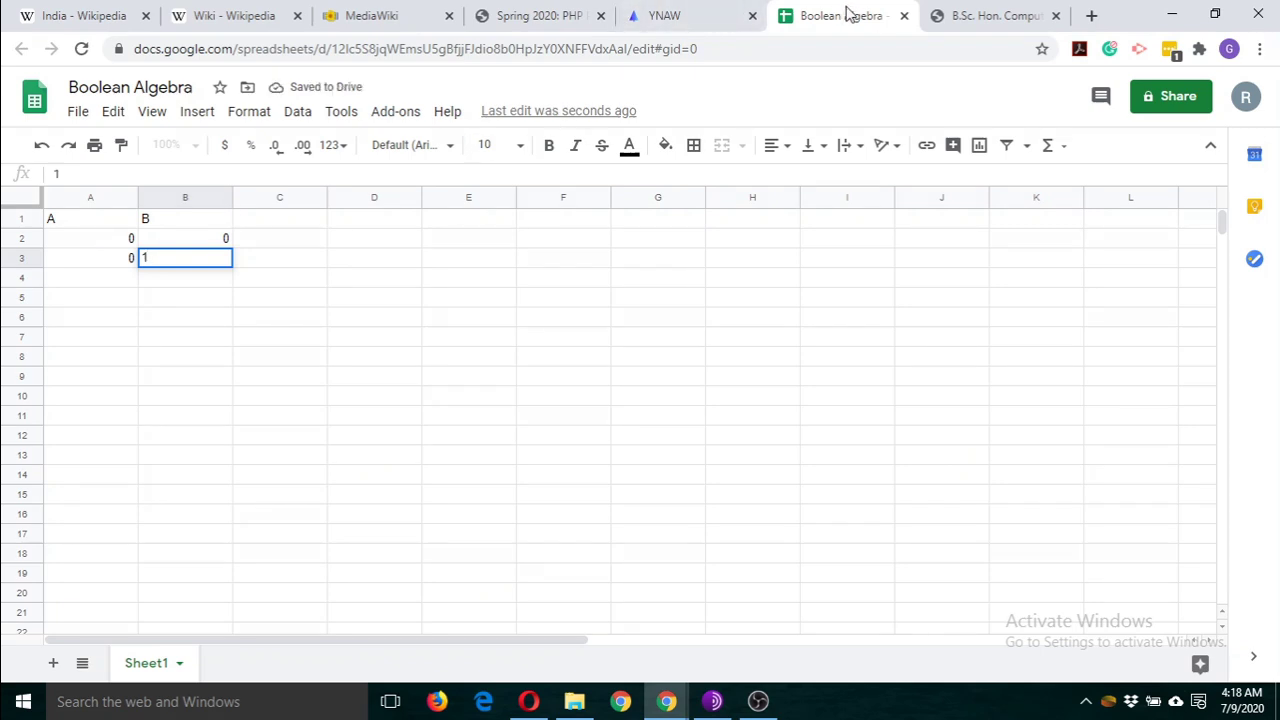
pyautogui.click(904, 16)
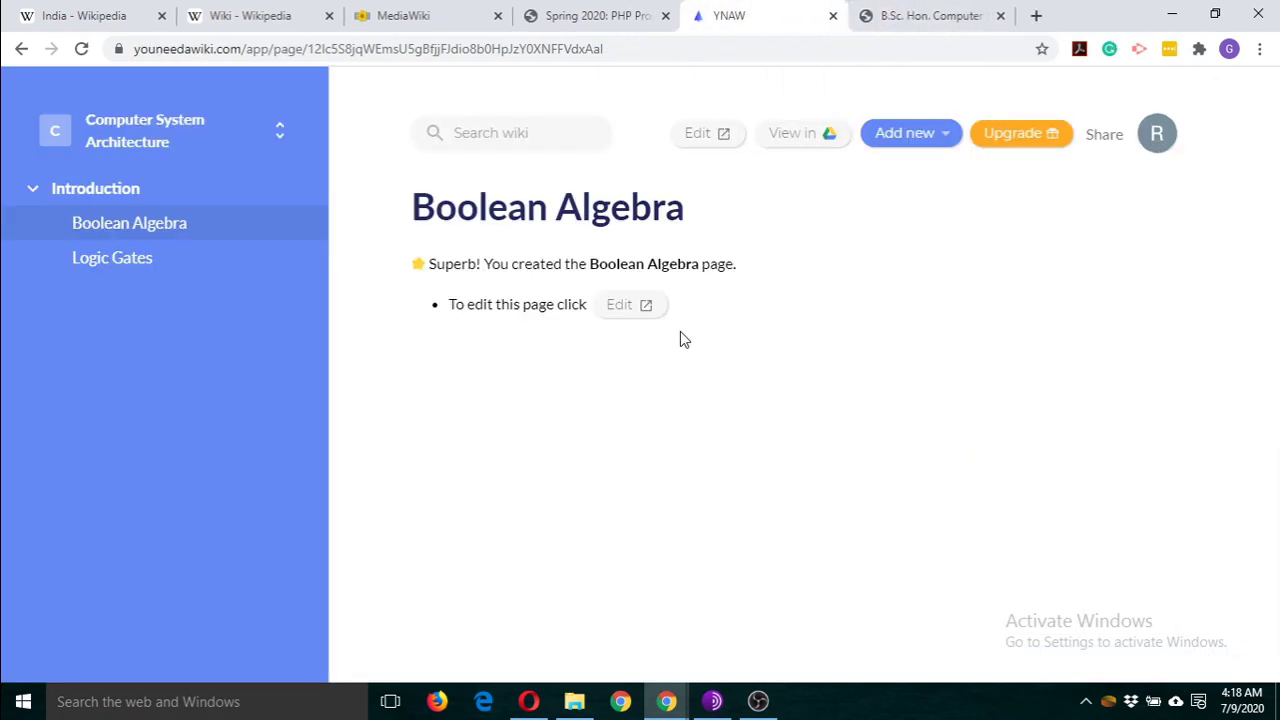
# Step: Refresh the Boolean Algebra wiki page to check its embedded sheet, and view the Logic Gates page as well
pyautogui.click(124, 268)
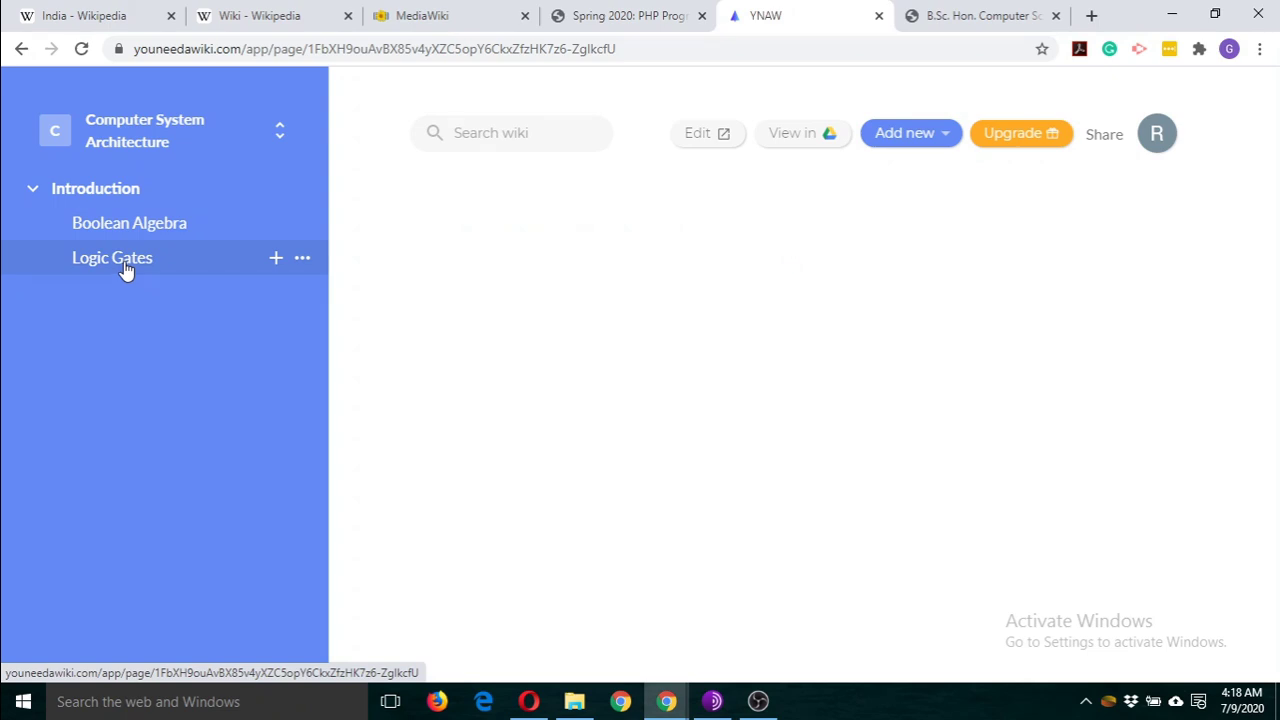
pyautogui.click(184, 226)
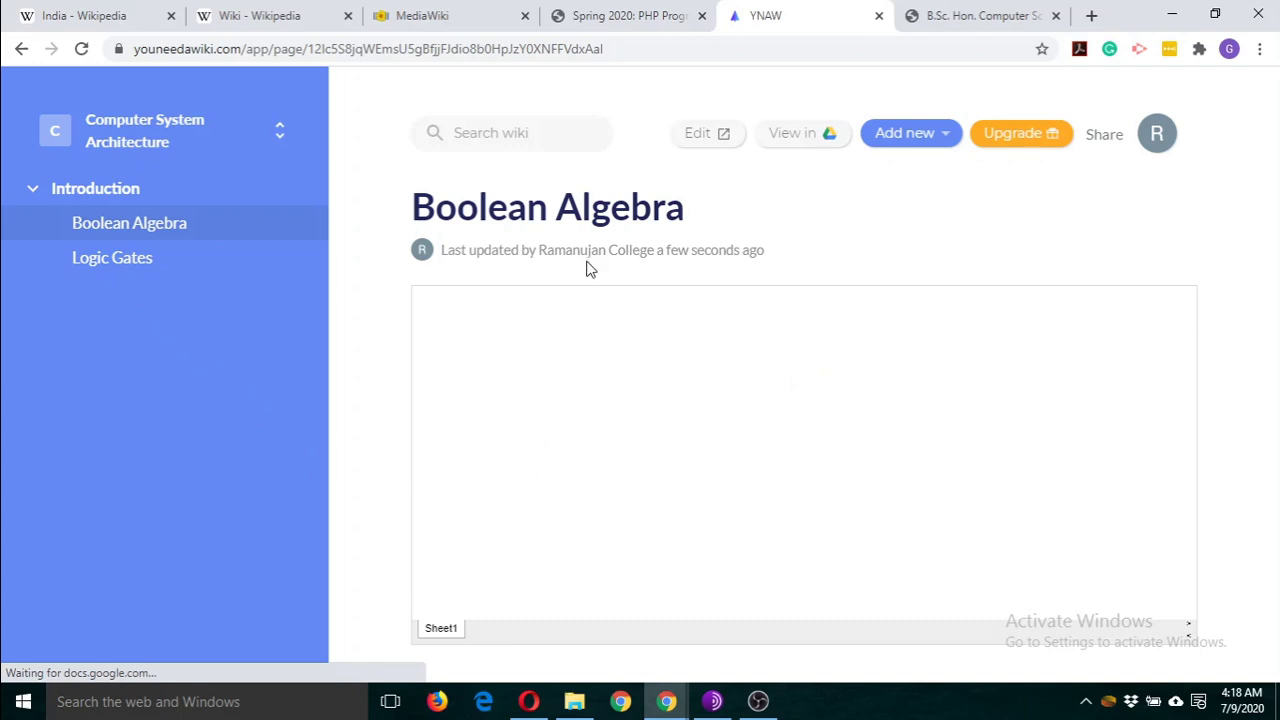
pyautogui.click(80, 51)
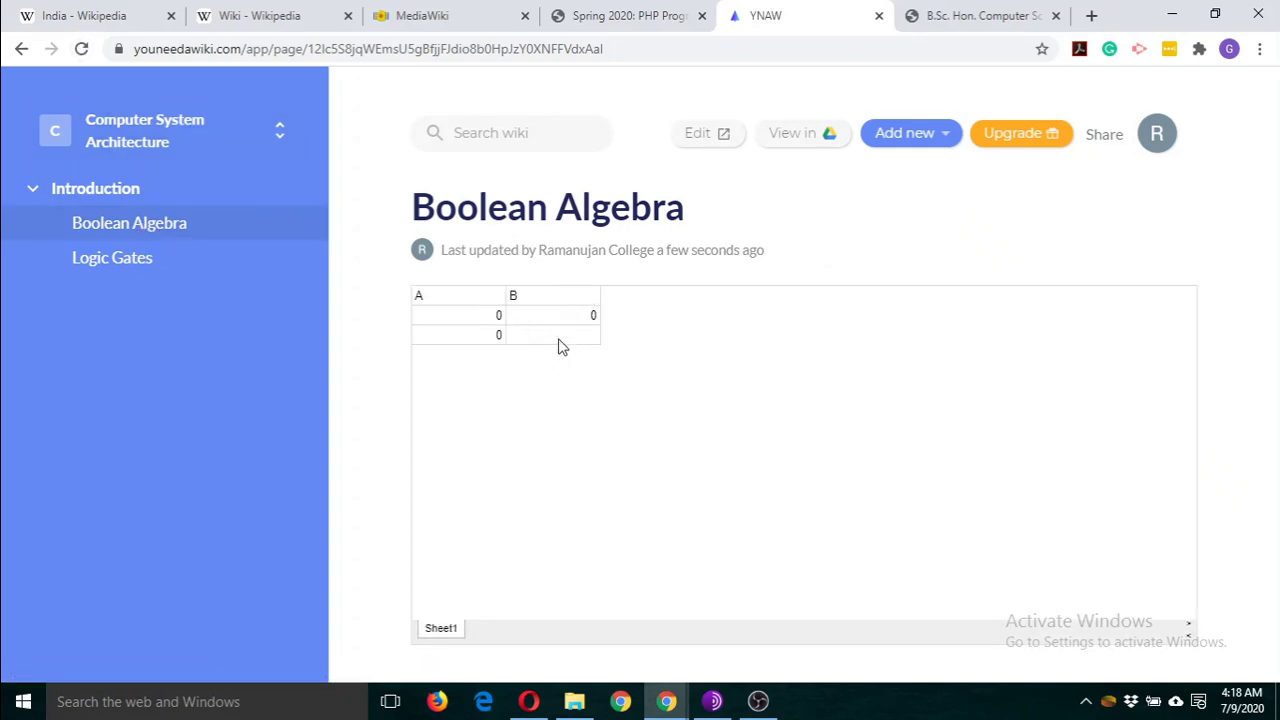
pyautogui.click(137, 272)
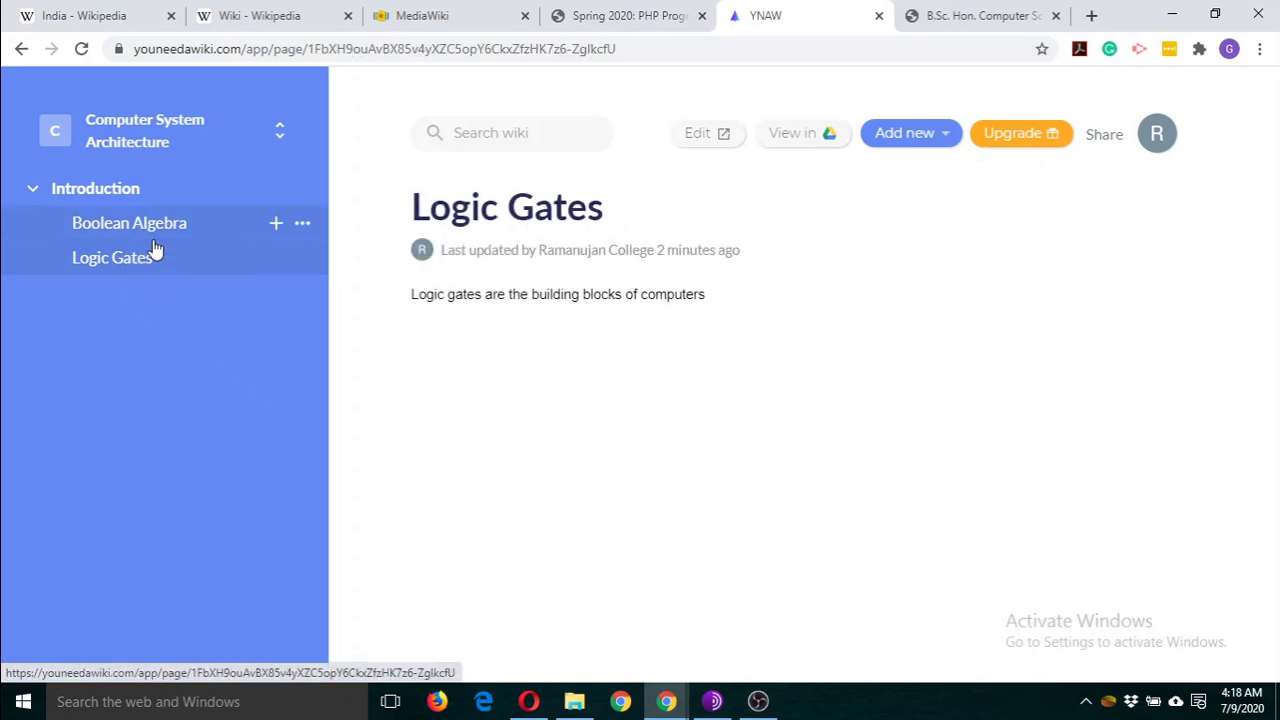
pyautogui.click(151, 226)
pyautogui.click(138, 260)
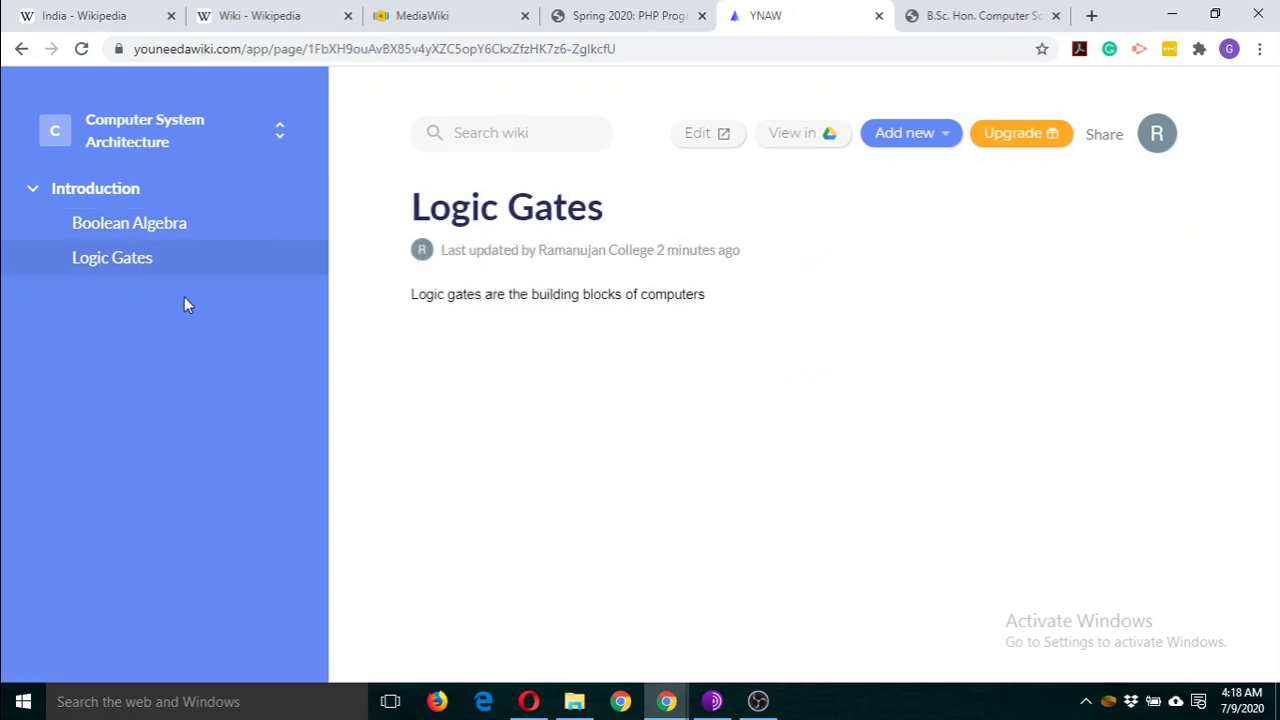
# Step: Check the next topic in the syllabus PDF and create a slide named Combinational circuits in the Introduction folder
pyautogui.click(946, 138)
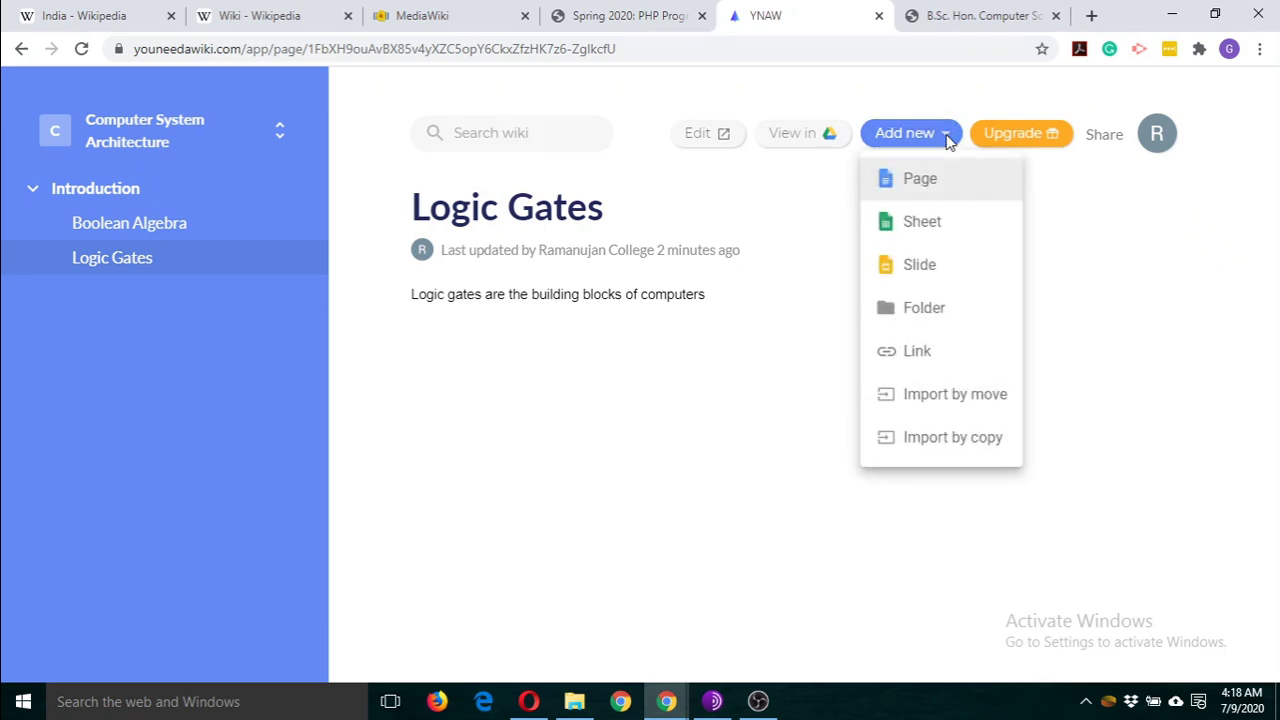
pyautogui.click(922, 262)
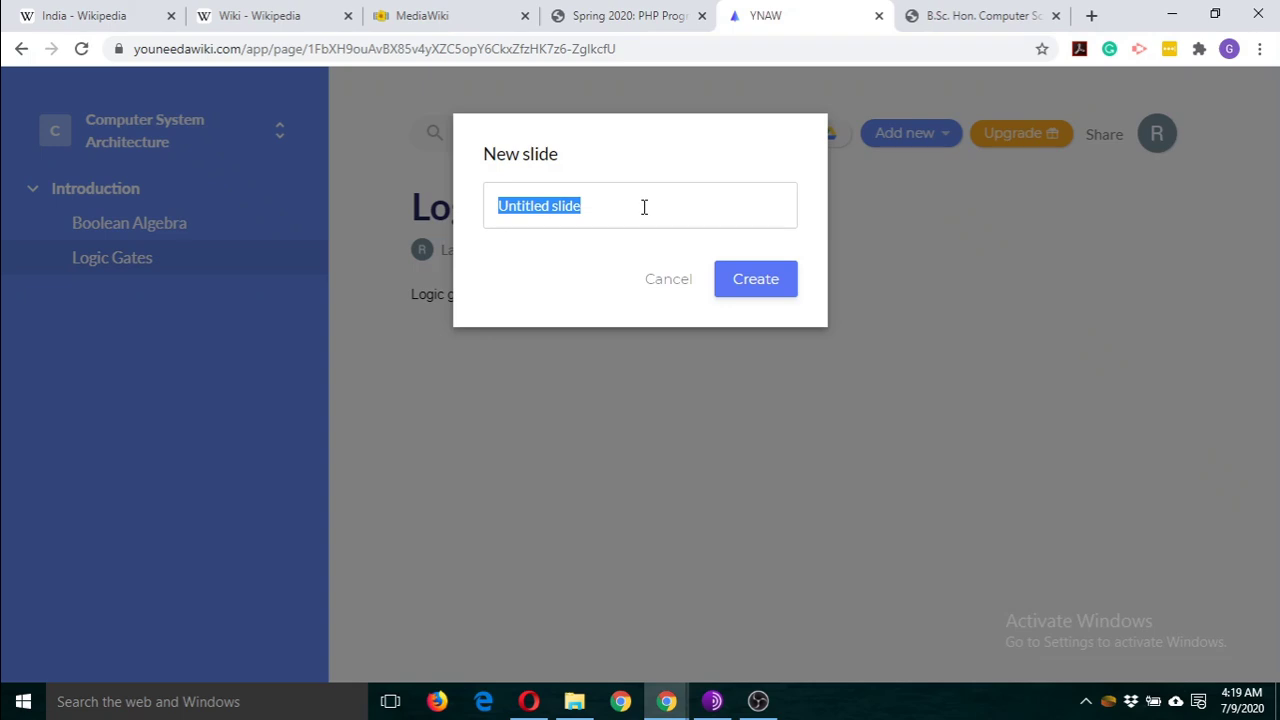
pyautogui.click(1002, 15)
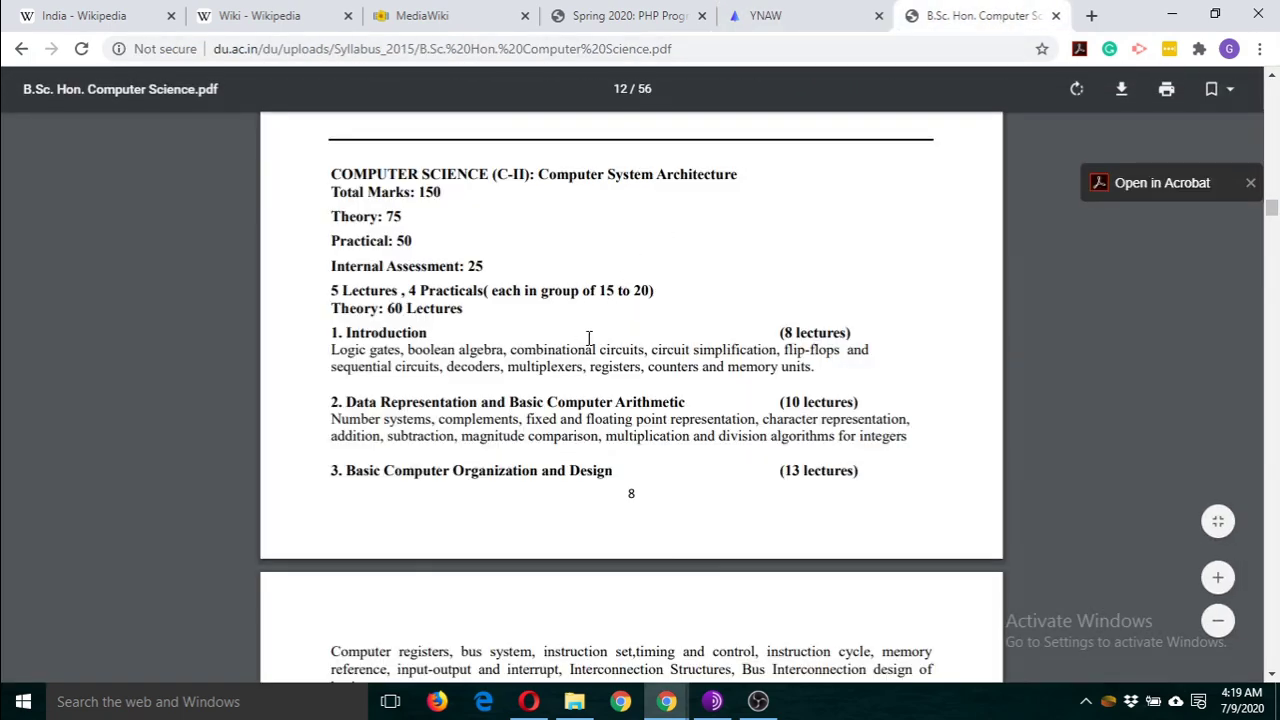
pyautogui.click(795, 20)
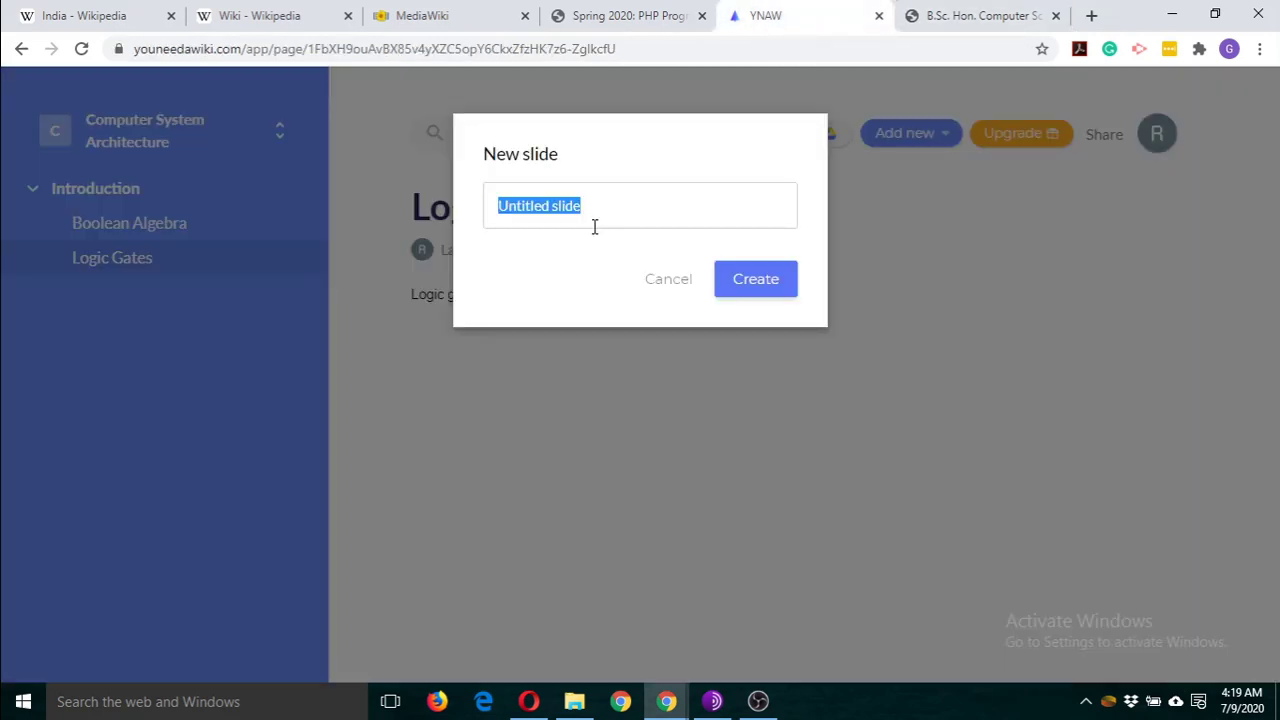
pyautogui.write('Combinational circuits')
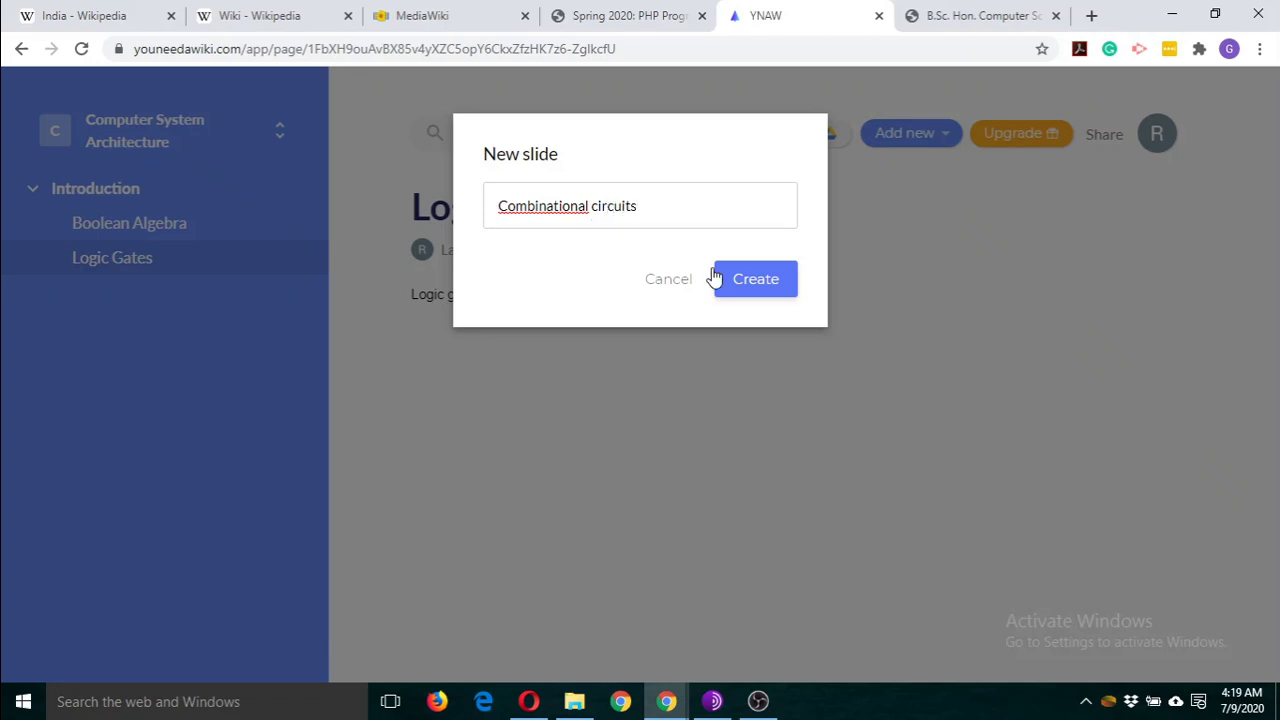
pyautogui.click(751, 277)
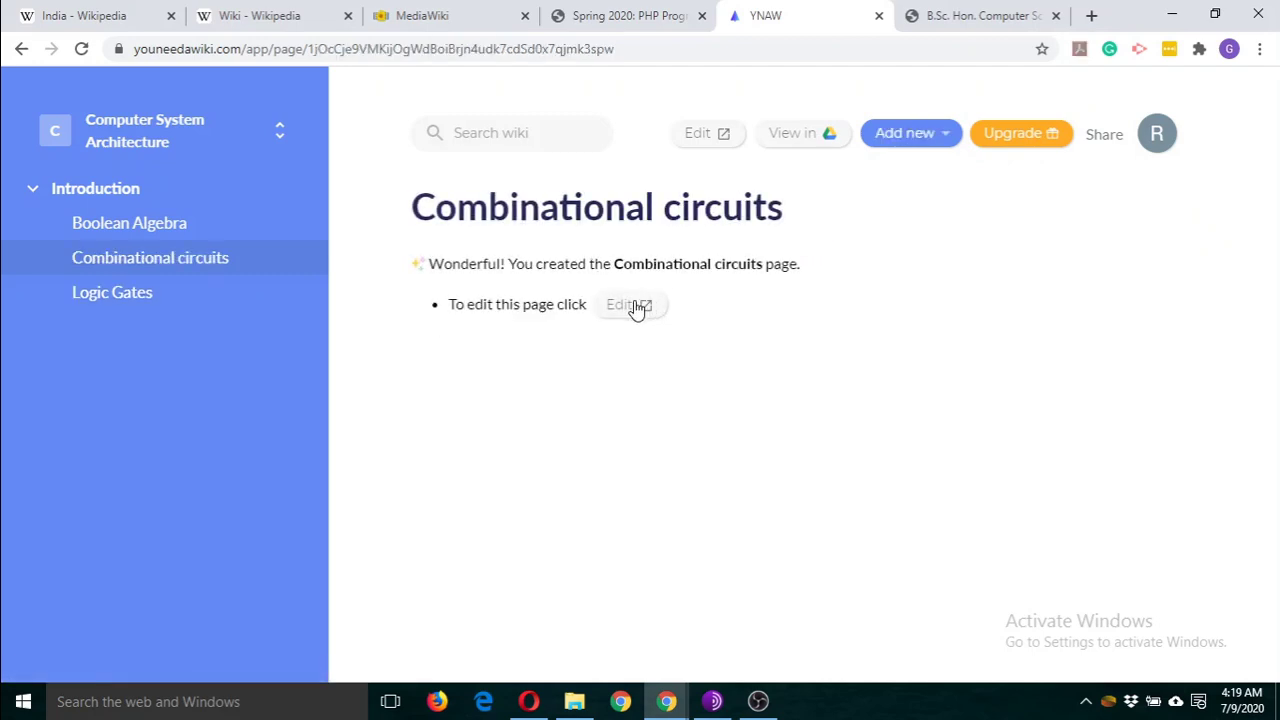
# Step: Open the Combinational circuits presentation for editing and activate the title placeholder on the first slide
pyautogui.click(634, 305)
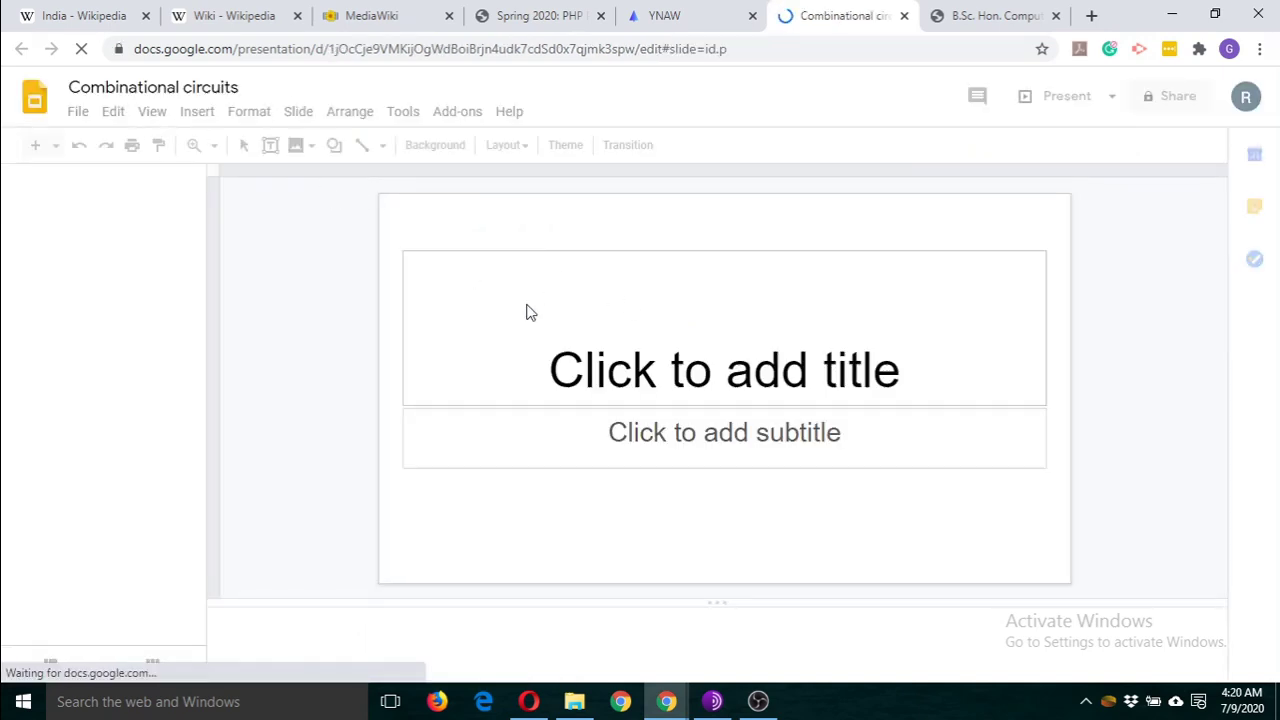
pyautogui.click(643, 378)
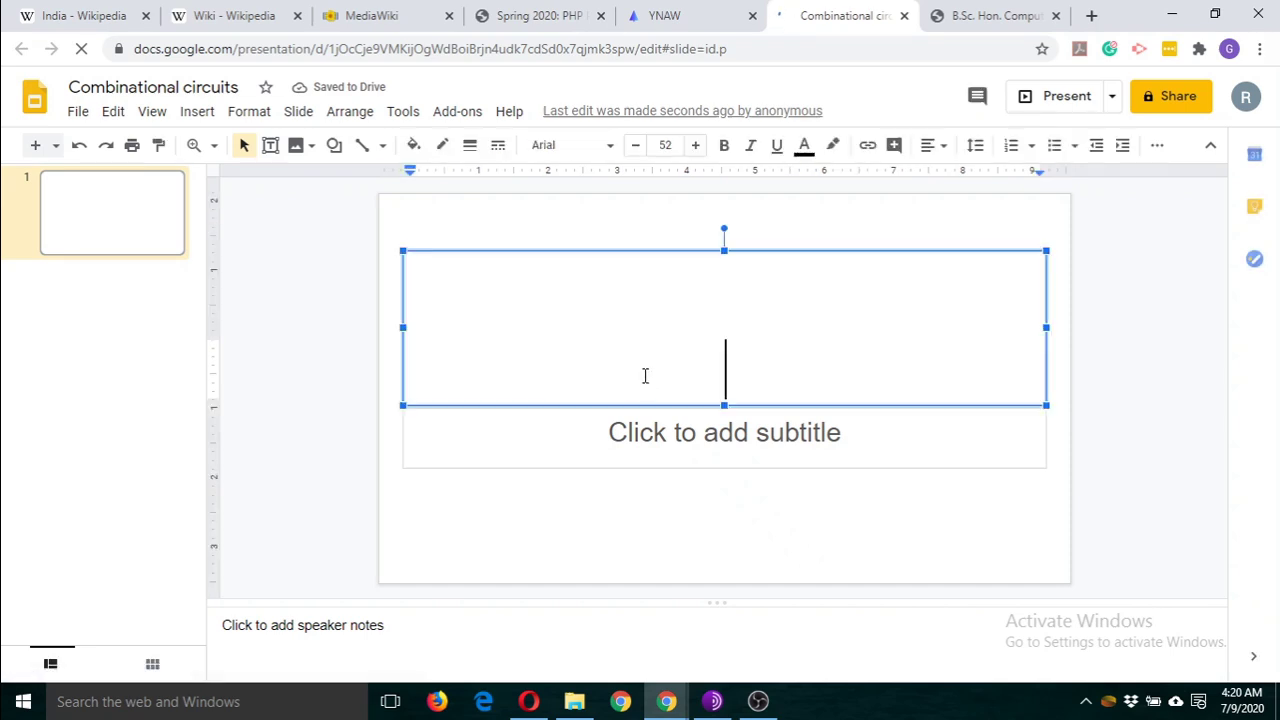